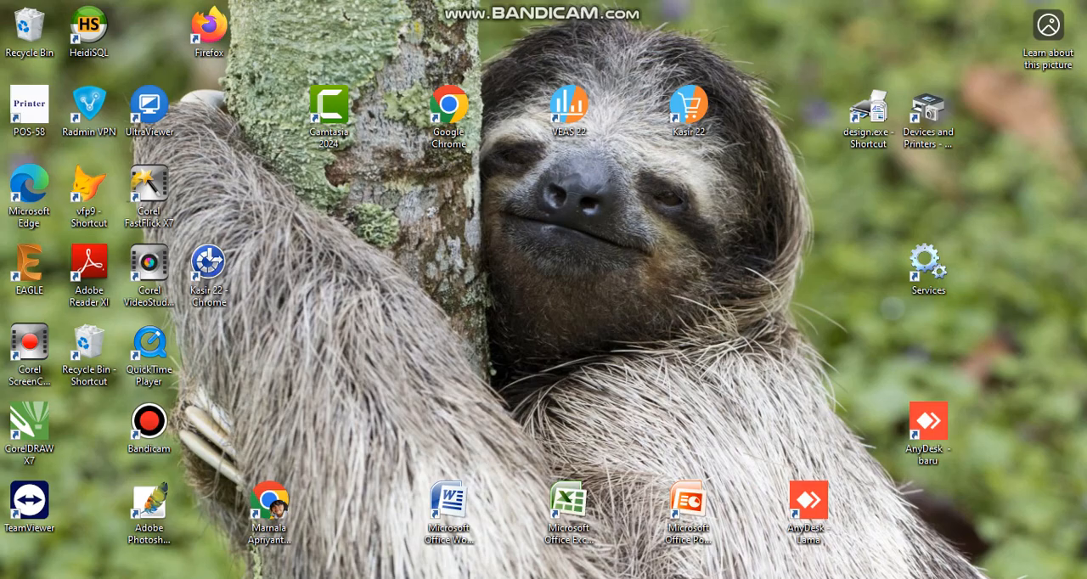
Step: Launch VEAS 22 and log in by entering the account's password/PIN
double_click(570, 116)
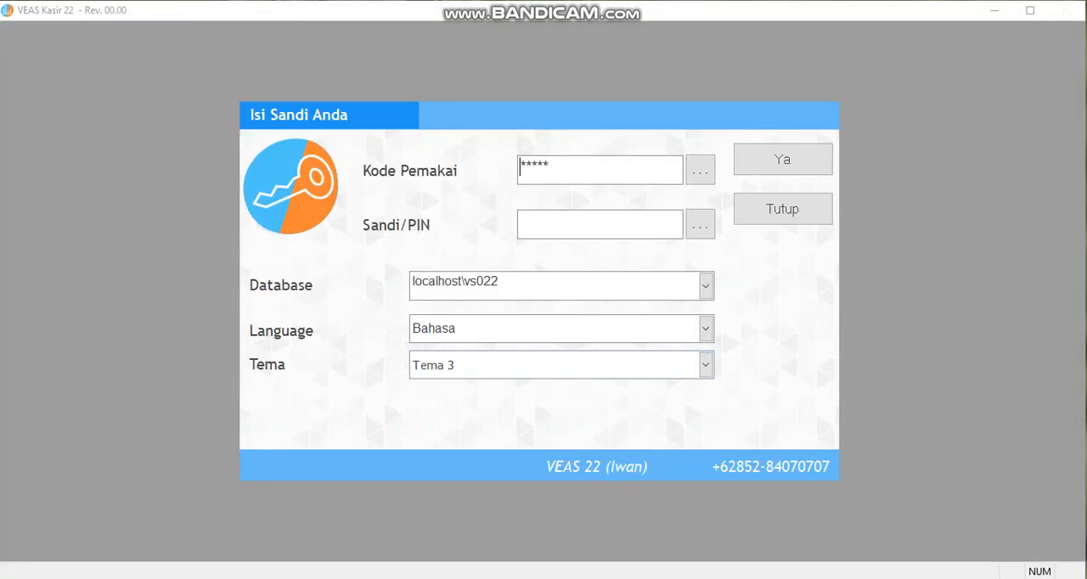
click(586, 225)
text(**)
key(Return)
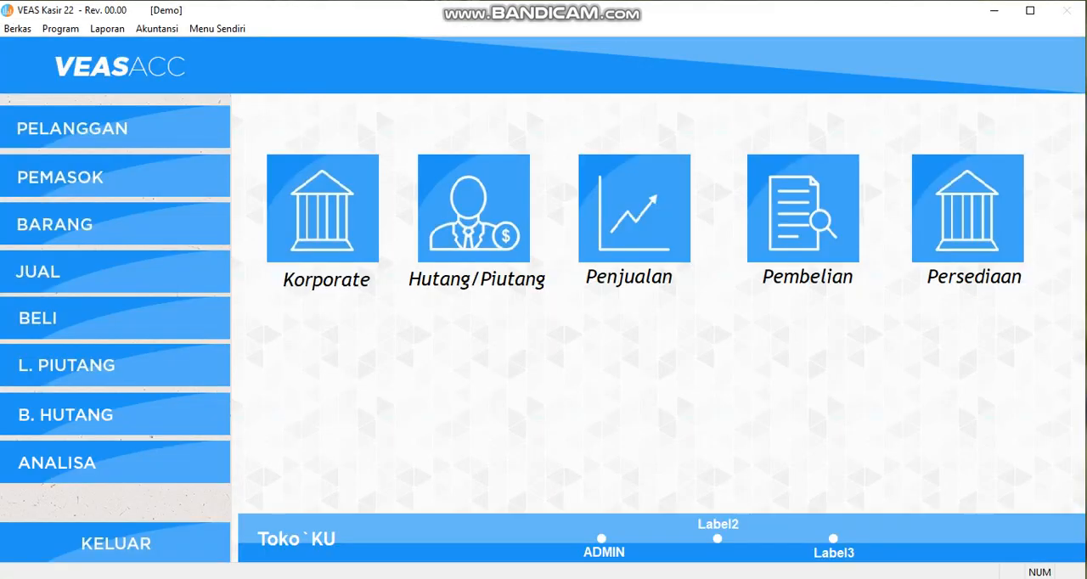
Step: Review the Amoxicillin 500 MG line of the existing direct sales invoice, then close the sales form
click(123, 272)
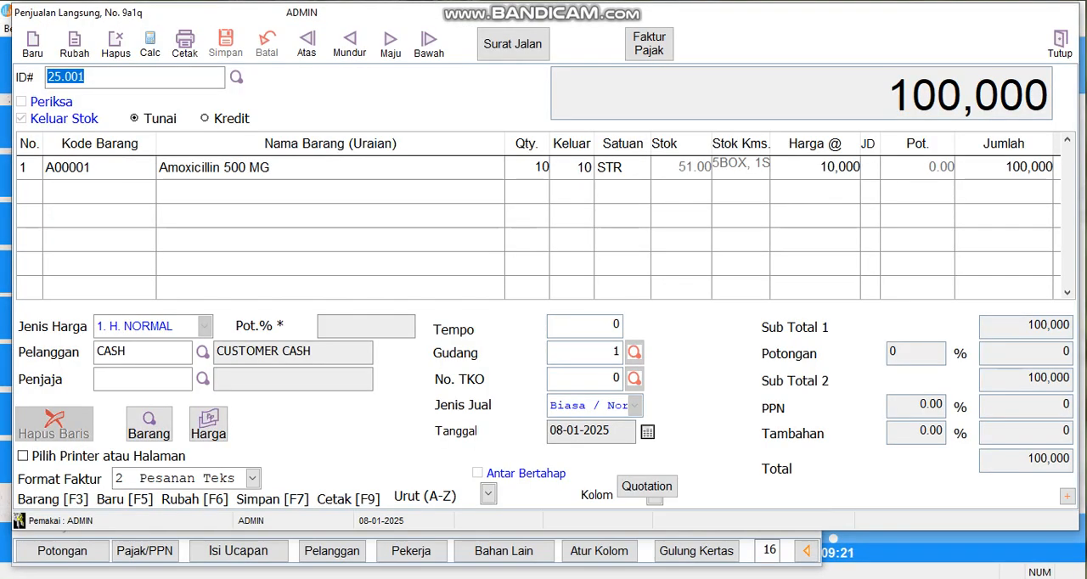
click(329, 168)
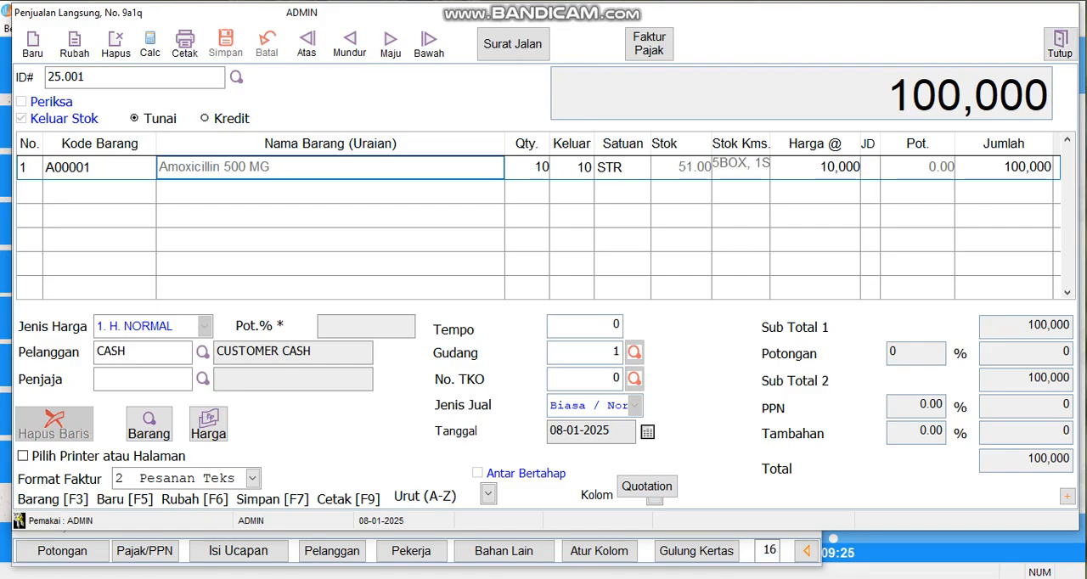
click(1060, 44)
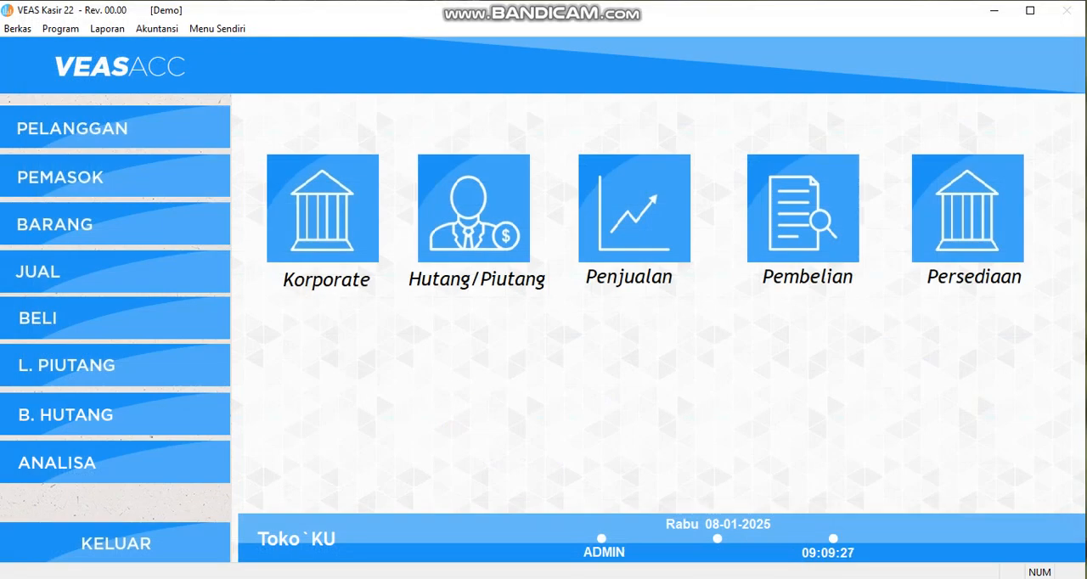
Step: Open the sales return form (Retur Jual) and inspect the Amoxicillin 500 MG line of the existing return
click(635, 209)
click(951, 379)
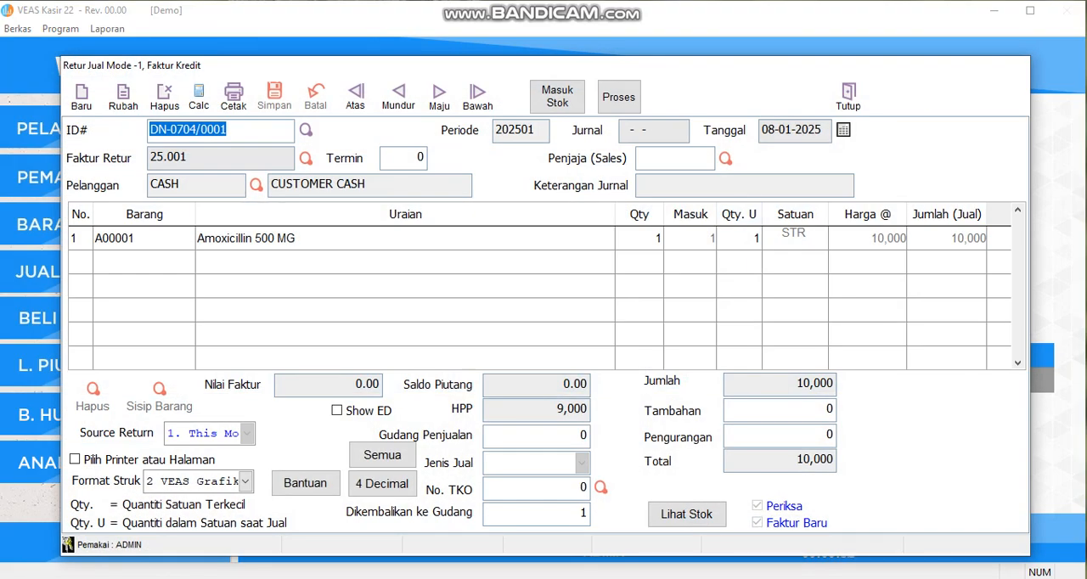
click(406, 238)
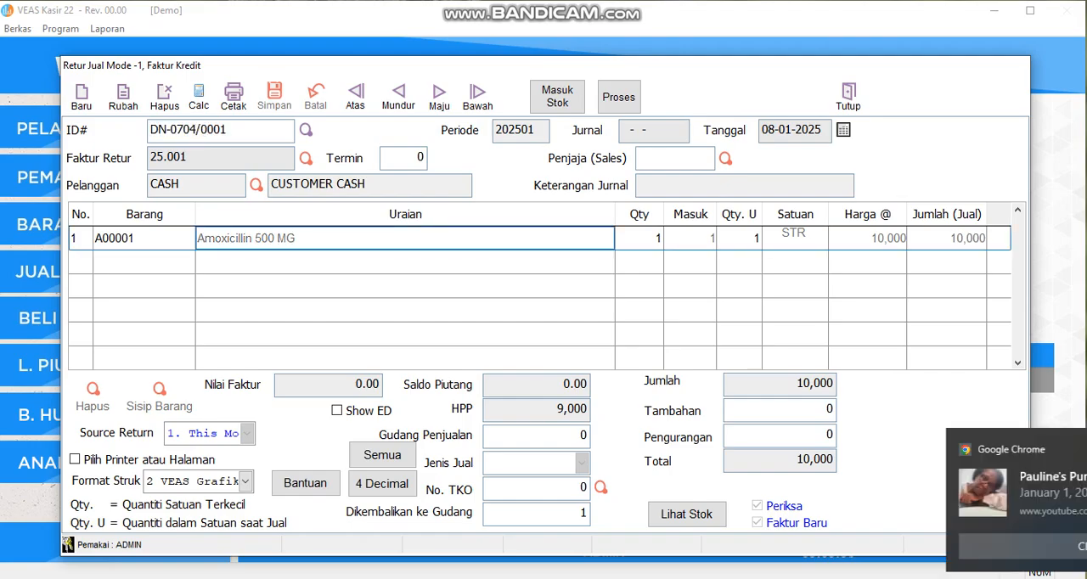
click(1057, 449)
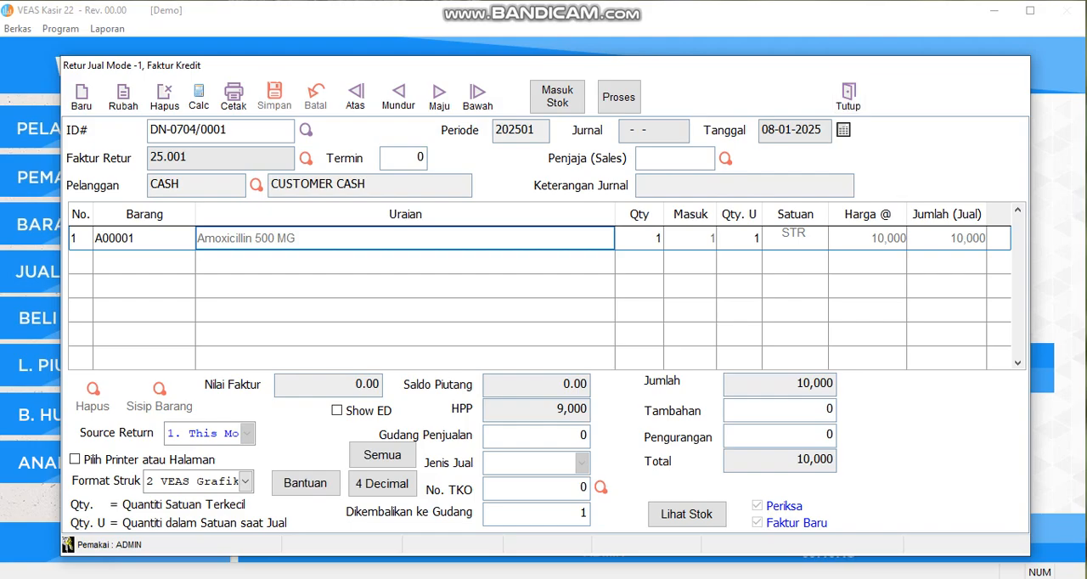
Step: Create a new sales return linked to the CUSTOMER CASH invoice of 100,000 and save it
click(82, 95)
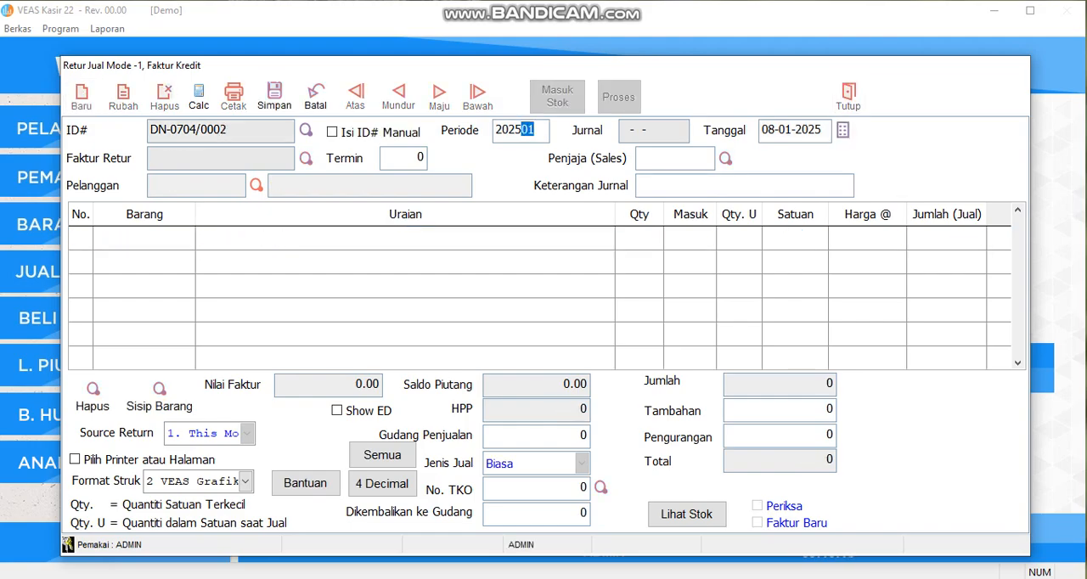
click(306, 158)
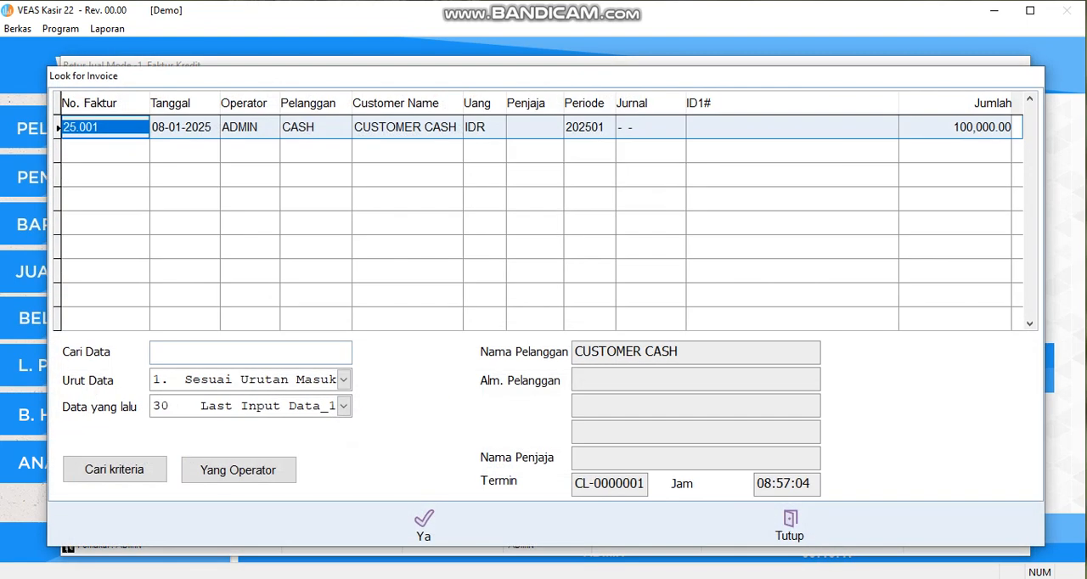
click(424, 524)
click(273, 95)
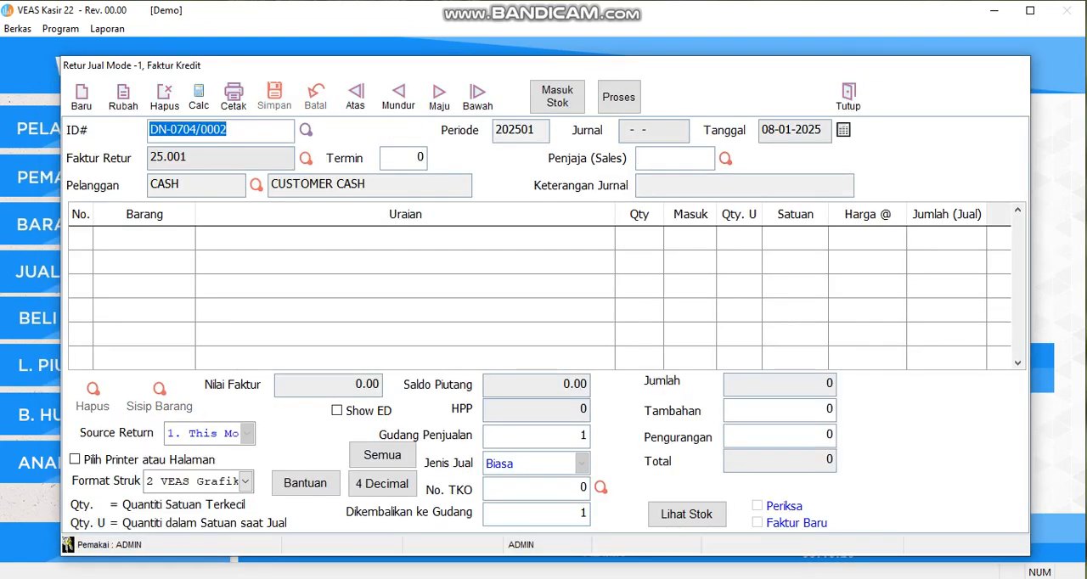
Step: Edit the new return, insert Amoxicillin 500 MG from batch-001a with a current return quantity of 2, and save it
click(124, 95)
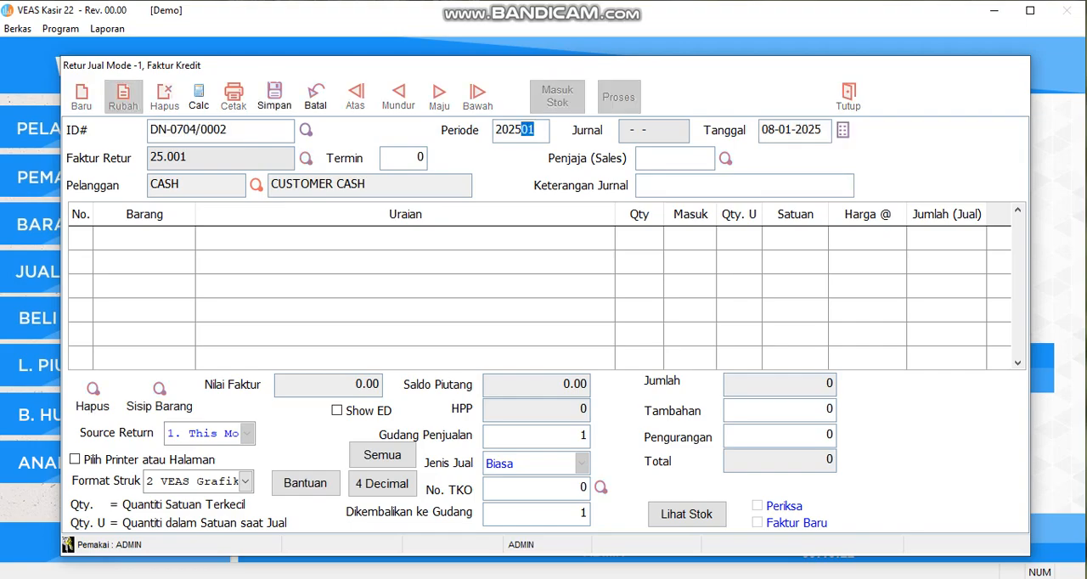
click(159, 395)
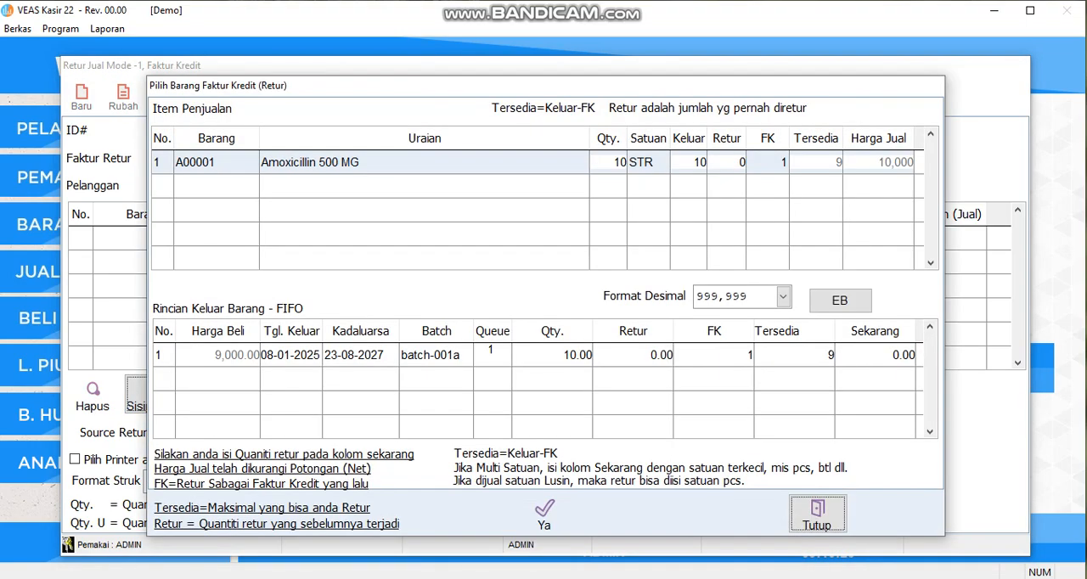
click(794, 355)
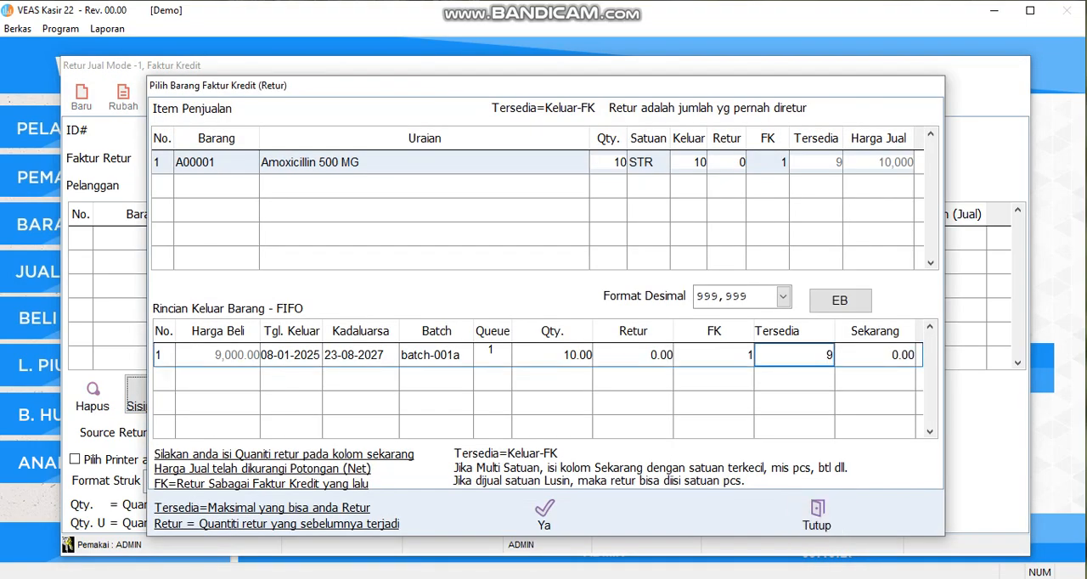
double_click(874, 355)
text(2)
key(Return)
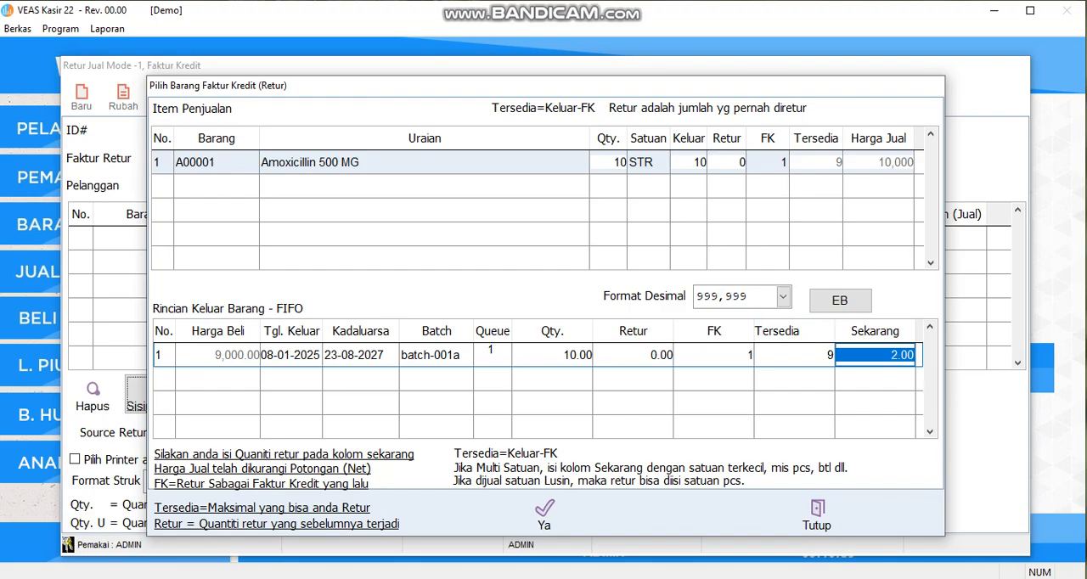
click(545, 513)
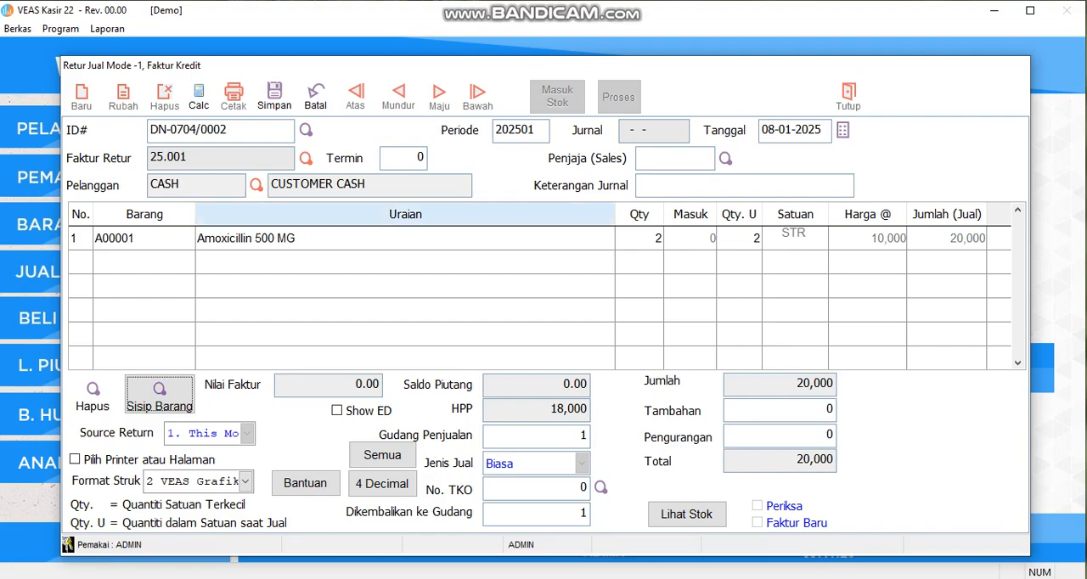
click(274, 95)
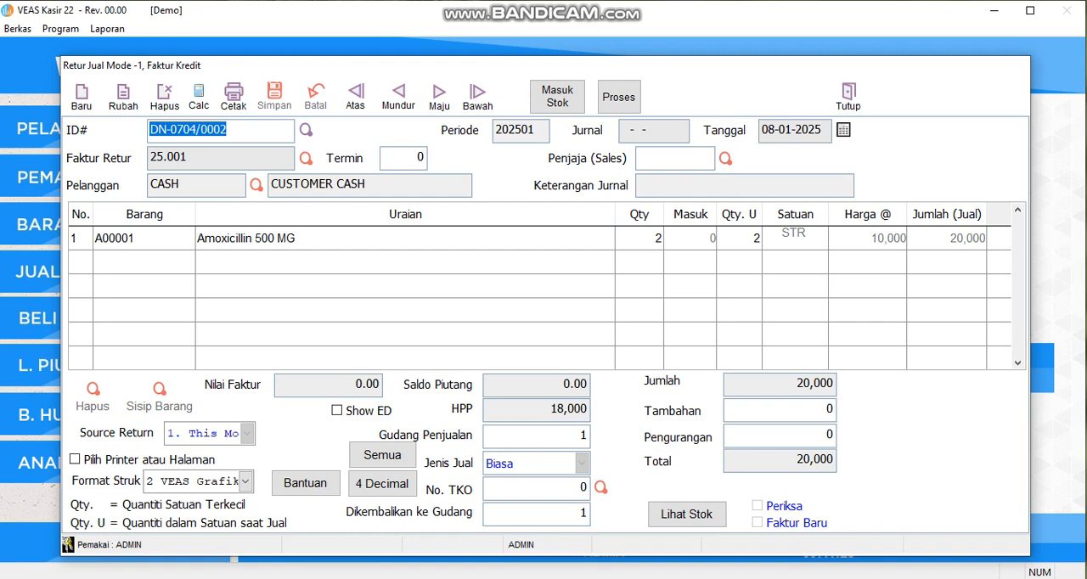
Step: Post the returned Amoxicillin 500 MG into stock with Masuk Stok and confirm
click(557, 96)
key(Left)
key(Return)
key(Return)
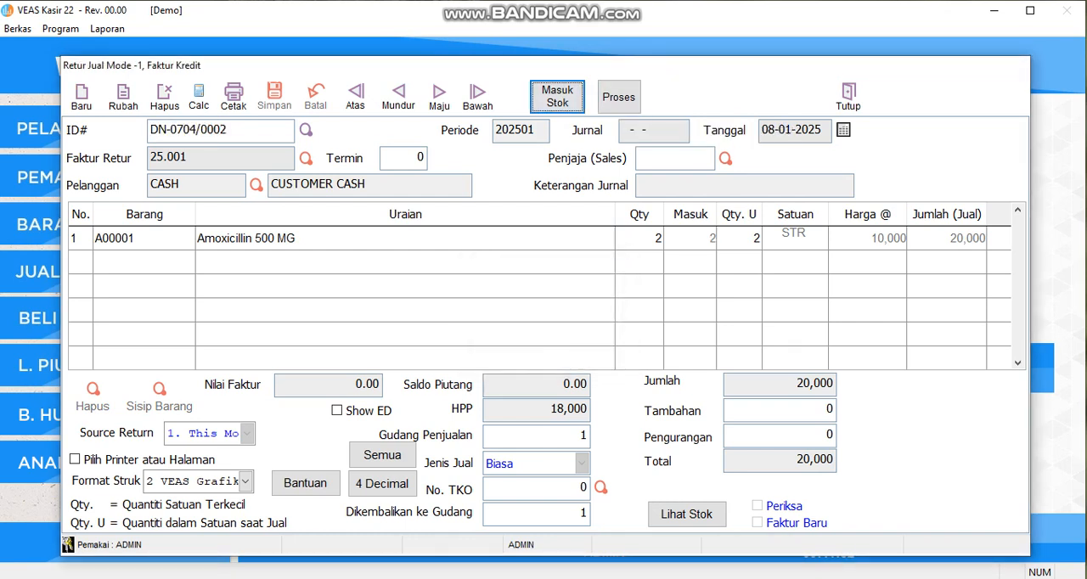
Step: Process the return's credit note with Periksa to update receivables, then close the return form
click(619, 96)
click(459, 176)
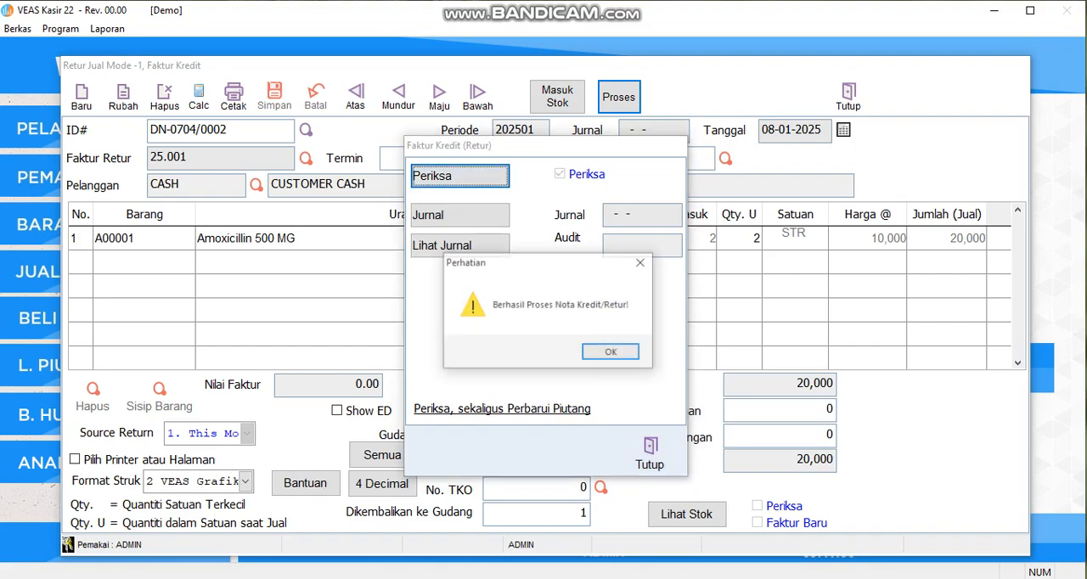
click(611, 353)
click(651, 452)
click(849, 97)
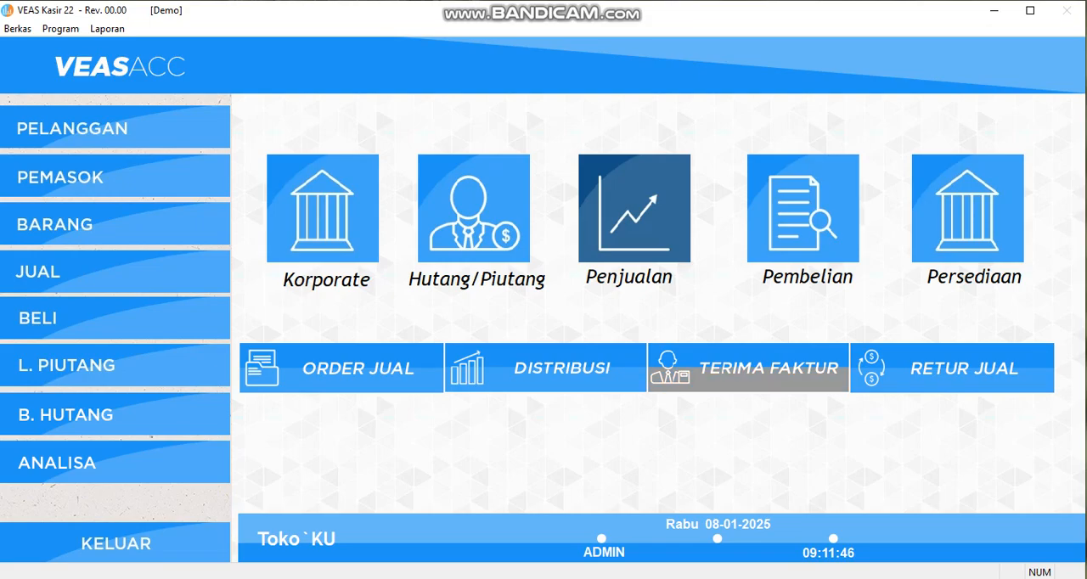
Step: Compare the amounts, payments and remaining balances of the two CUSTOMER CASH credit notes in Piutang Pelanggan, then close the form
click(476, 223)
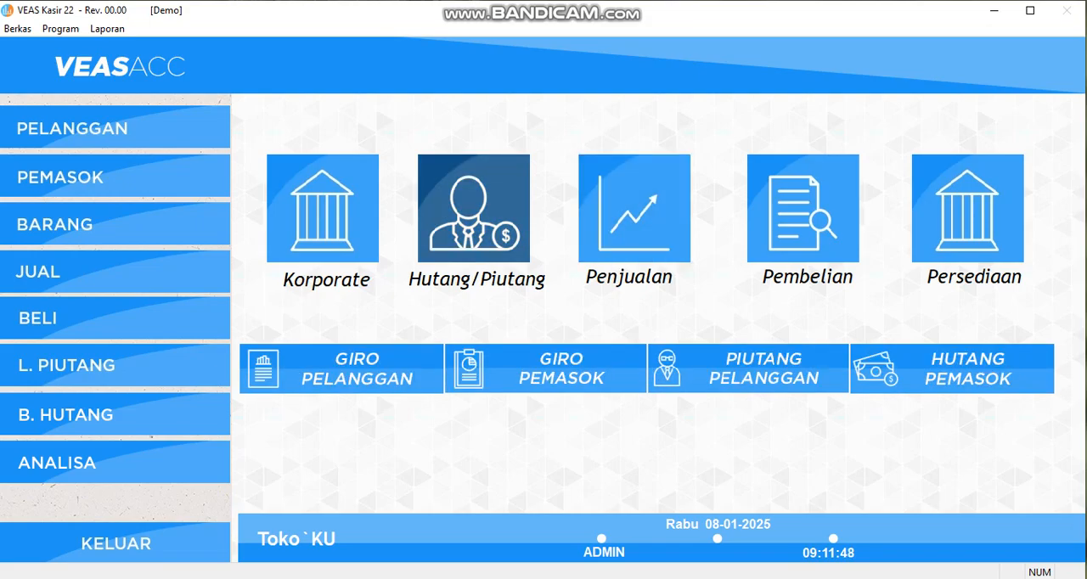
click(740, 371)
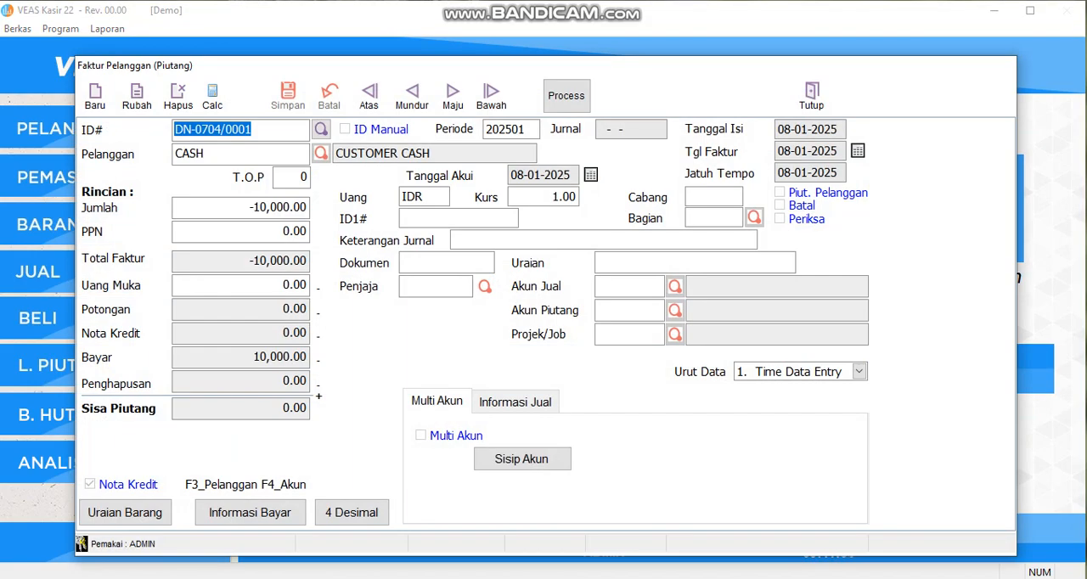
click(412, 95)
click(453, 95)
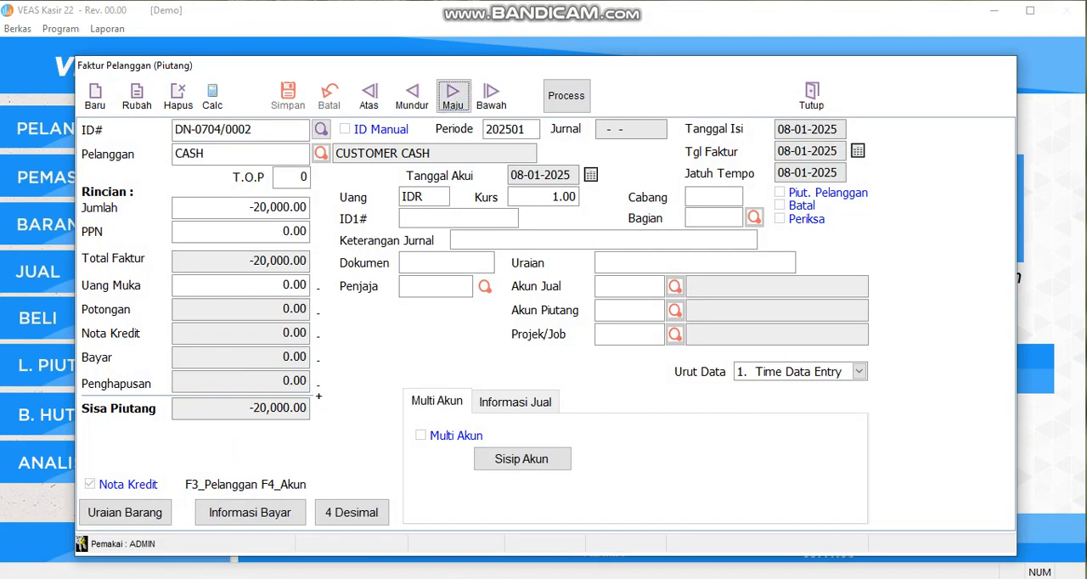
click(412, 95)
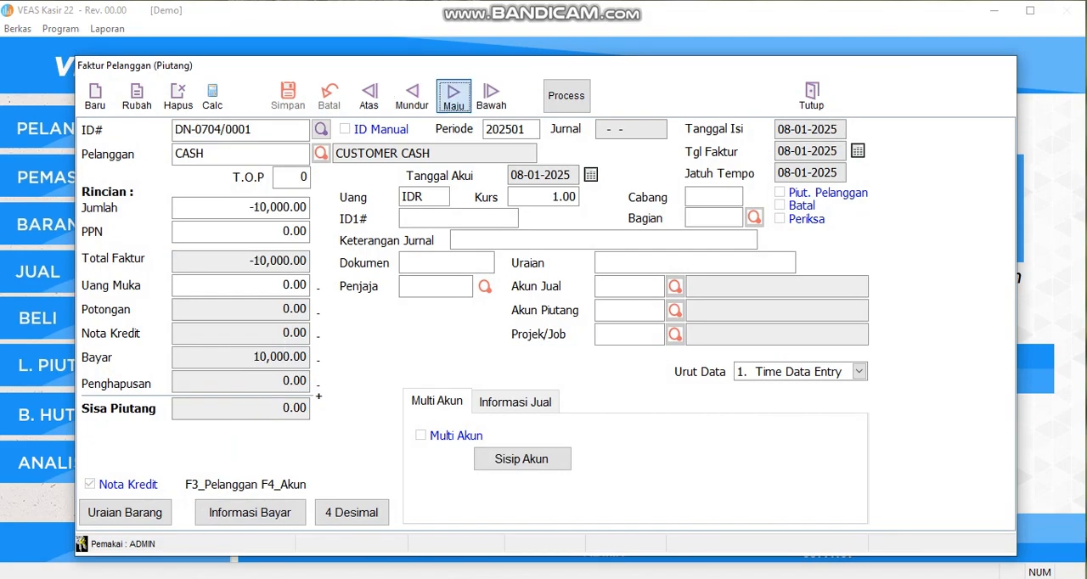
click(452, 95)
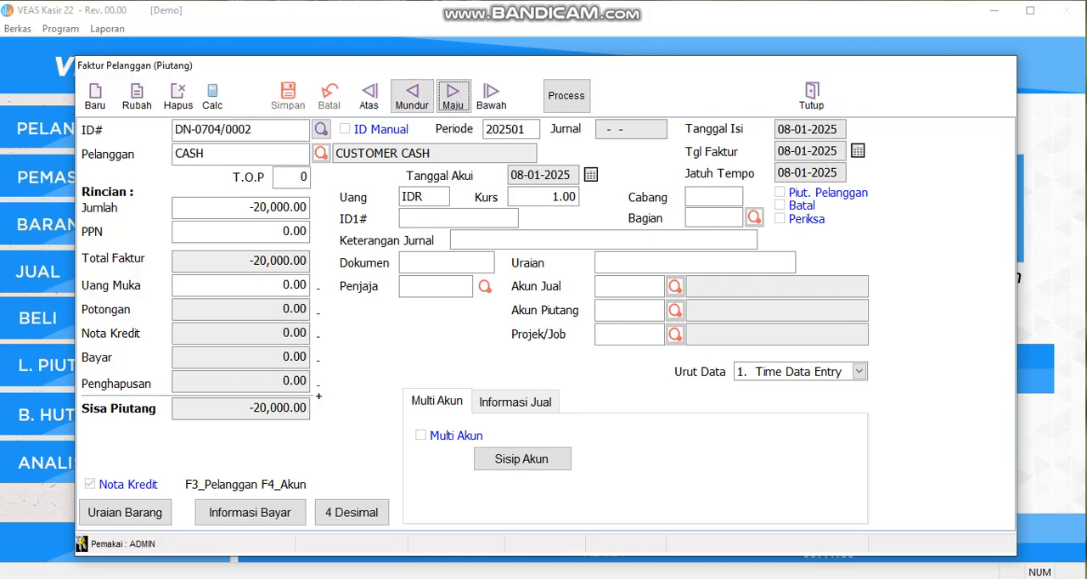
click(412, 95)
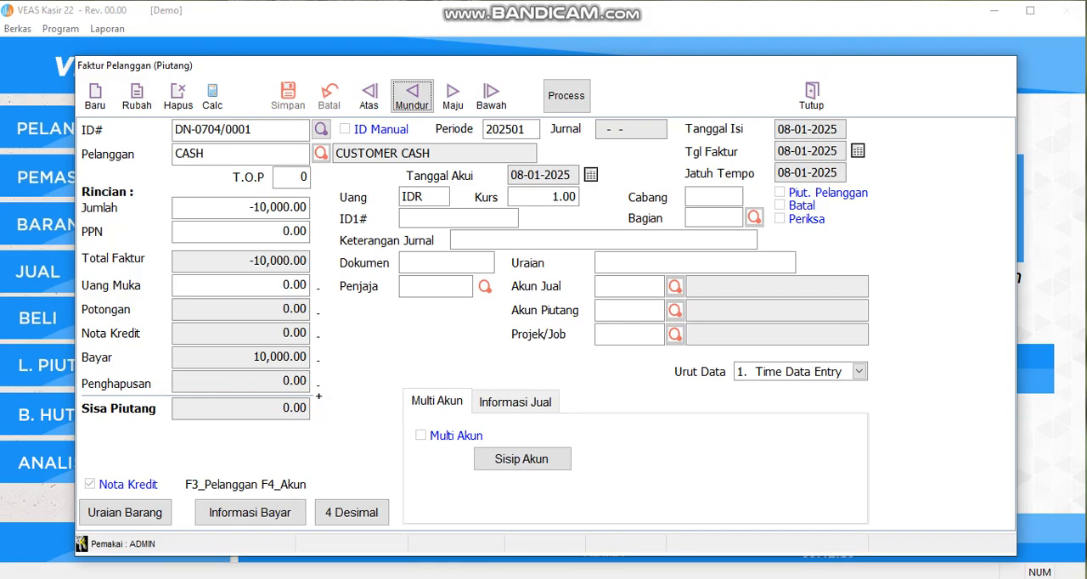
click(453, 95)
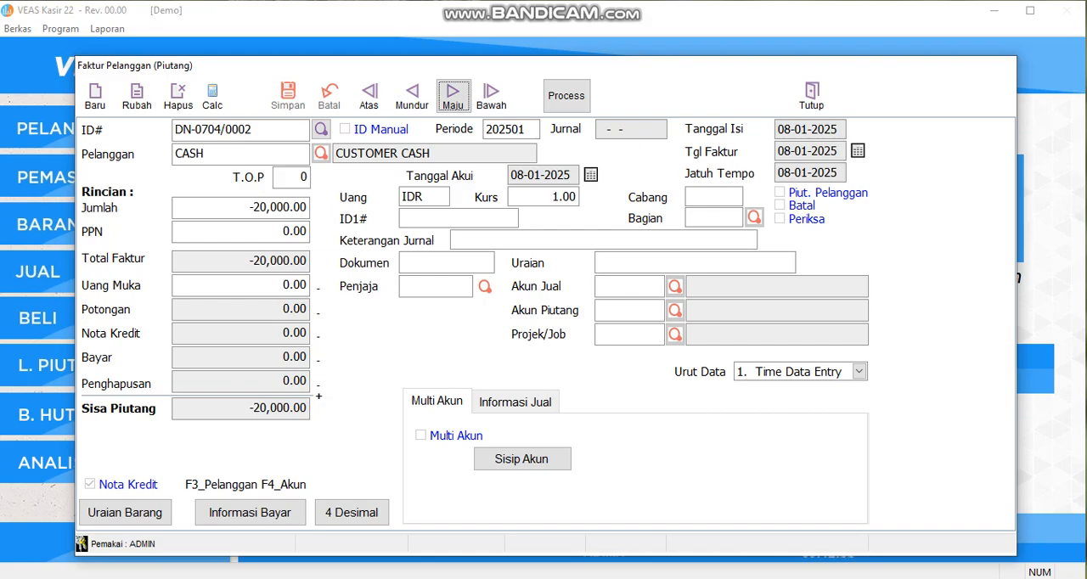
click(812, 95)
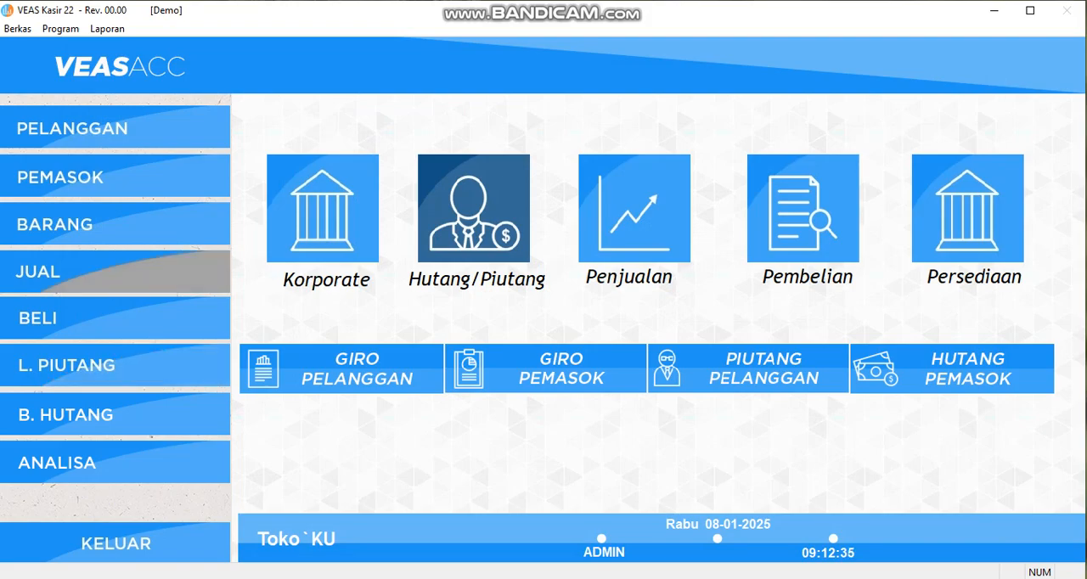
Step: Start a new cash direct sale (Penjualan Langsung) and go to the item code of its first row
click(123, 272)
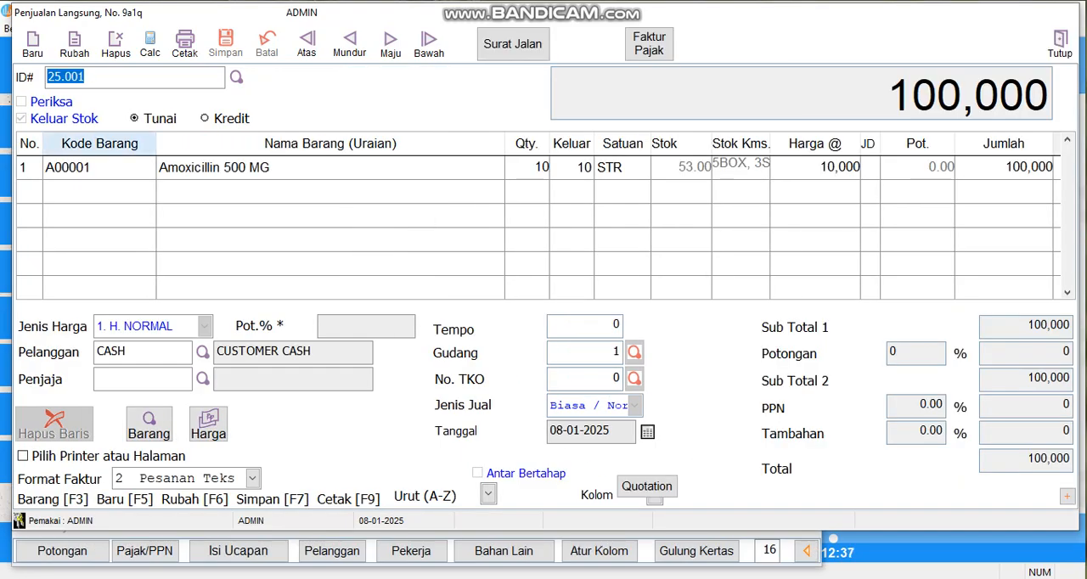
click(32, 43)
click(99, 169)
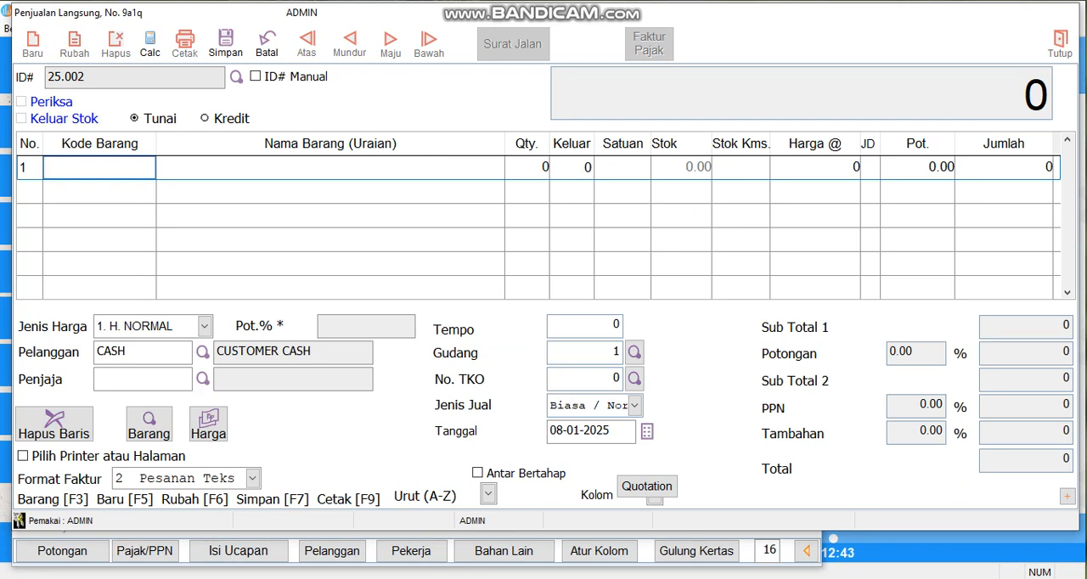
Step: Find PANADOL EXTRA (P00002) in the item search and add it to the first row of the sale
click(149, 422)
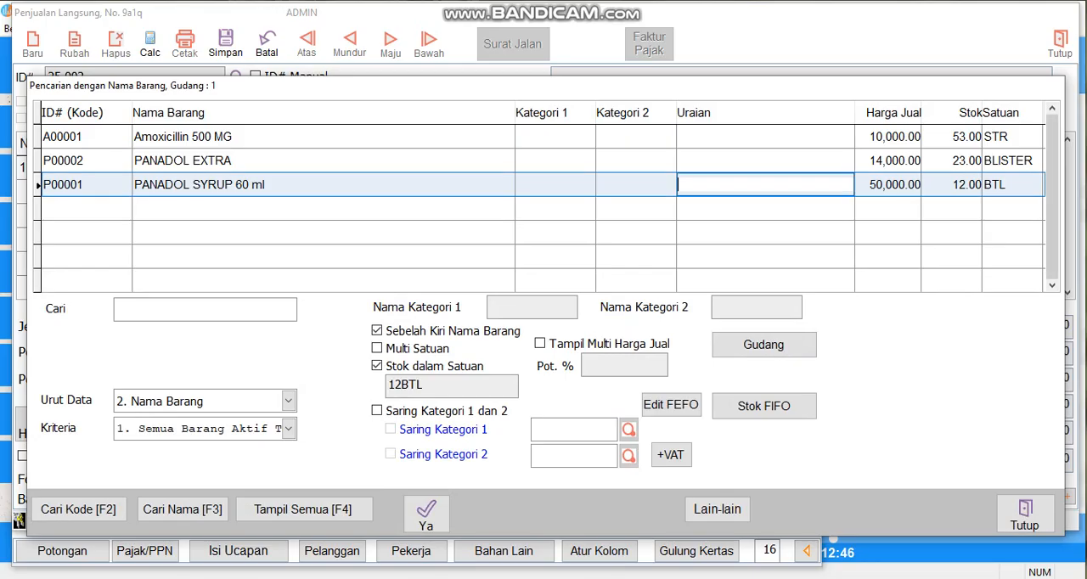
click(555, 136)
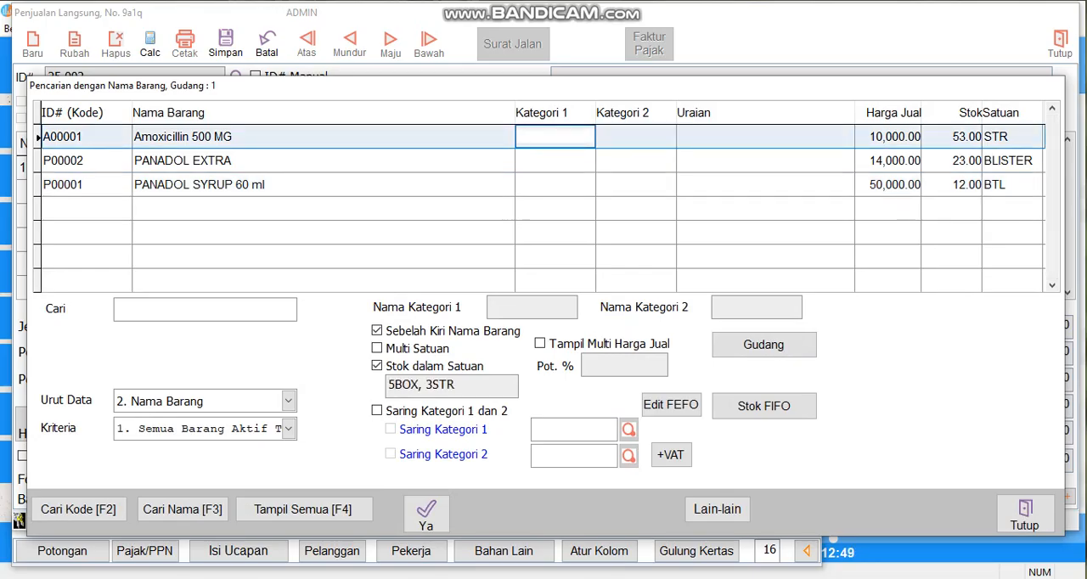
click(555, 185)
click(767, 160)
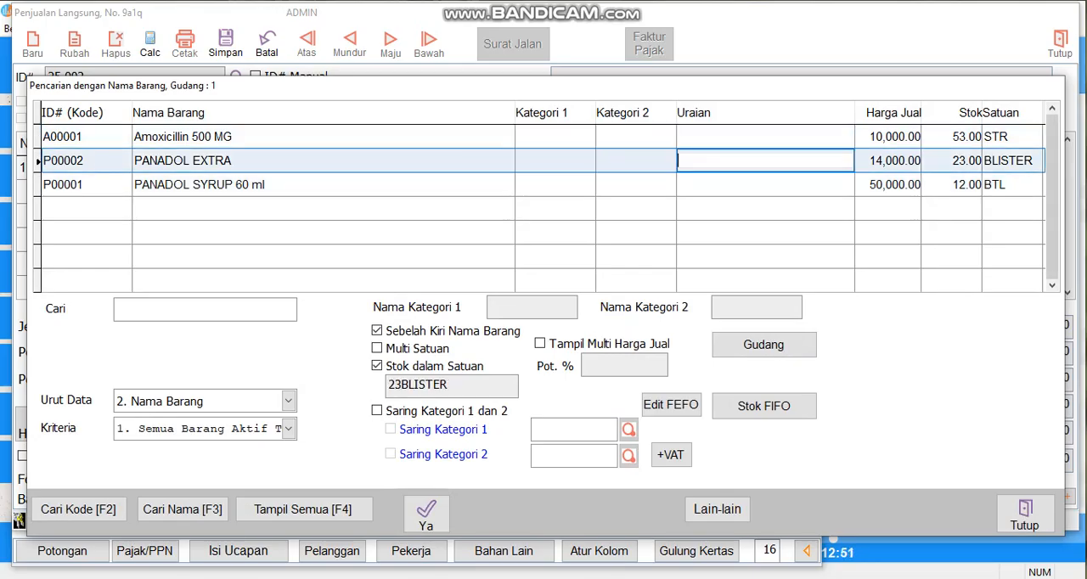
click(304, 510)
click(637, 161)
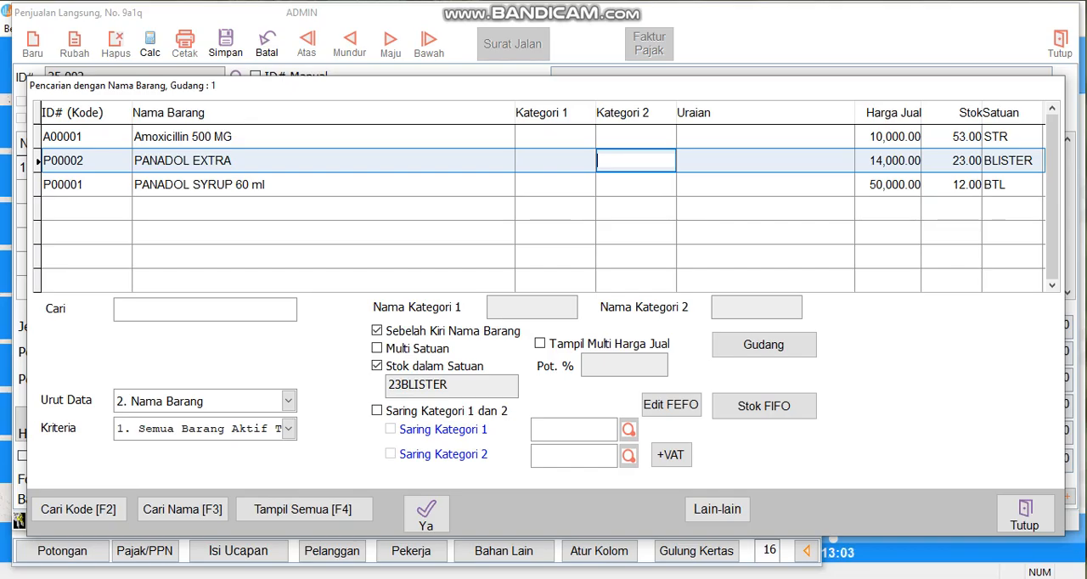
key(Return)
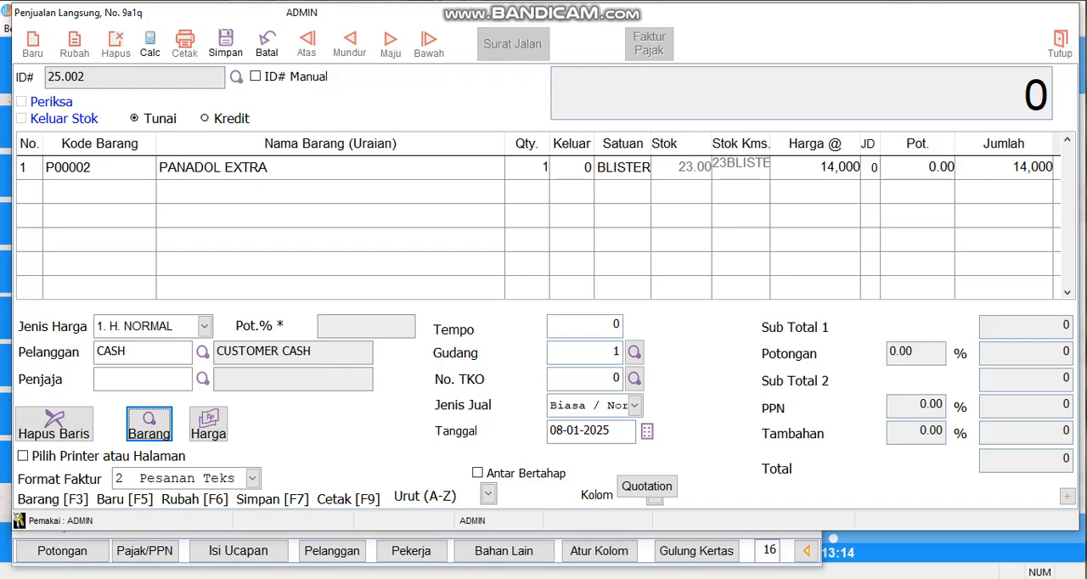
Step: Set the PANADOL EXTRA quantity to 2
click(527, 167)
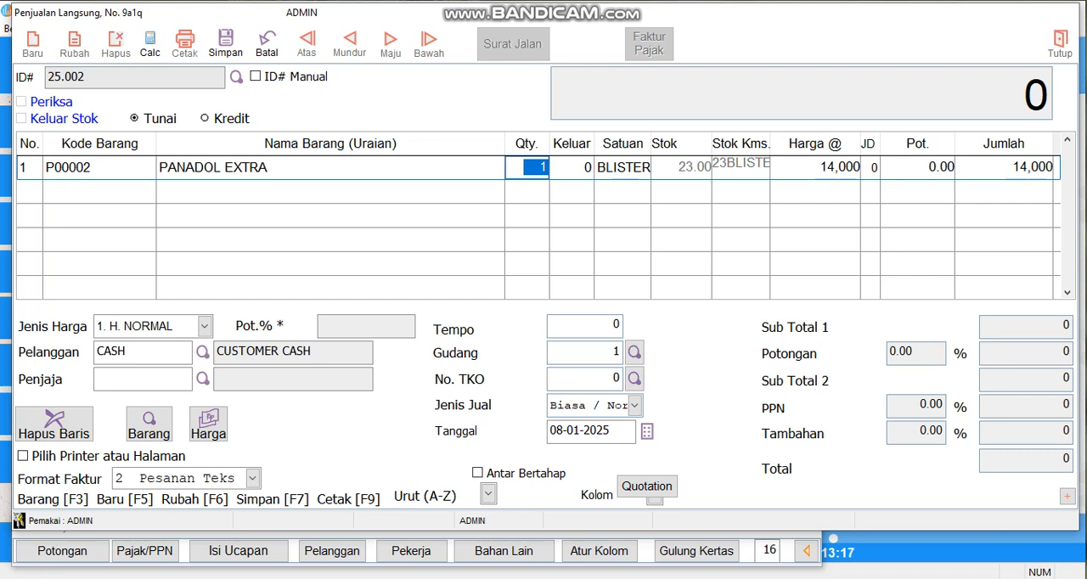
text(2)
key(Return)
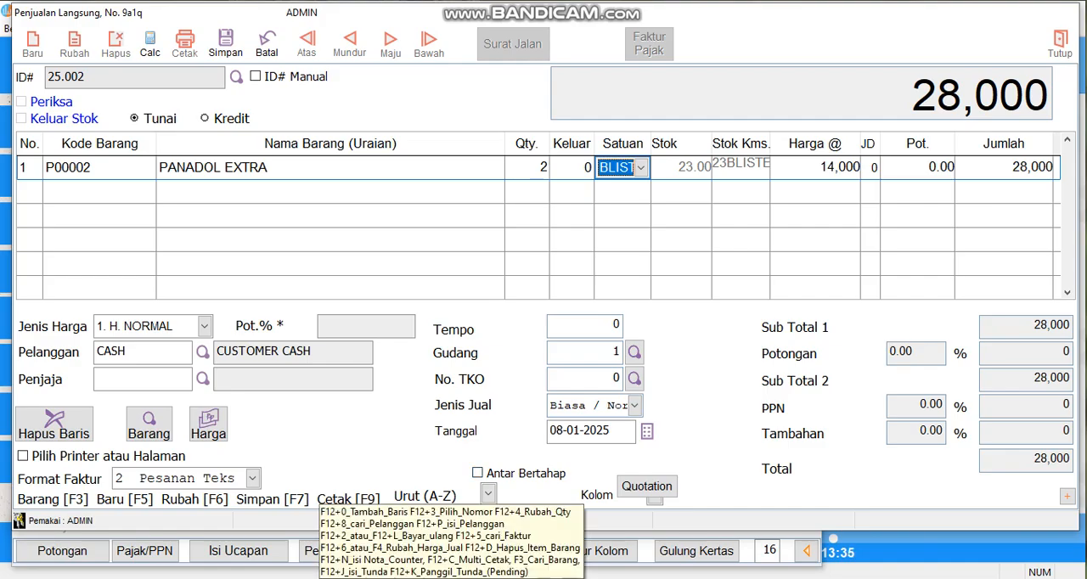
click(62, 550)
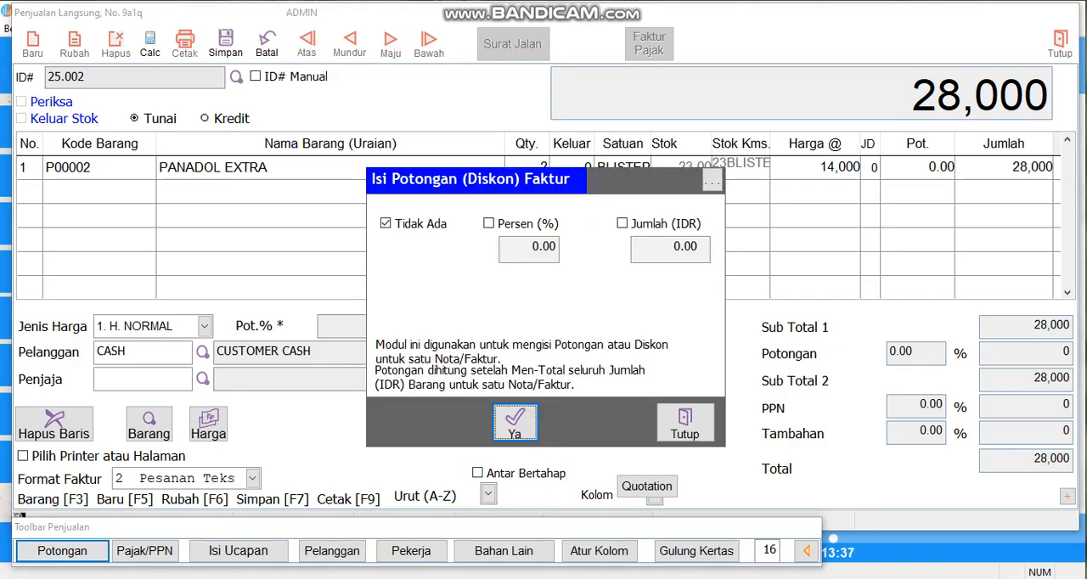
click(684, 423)
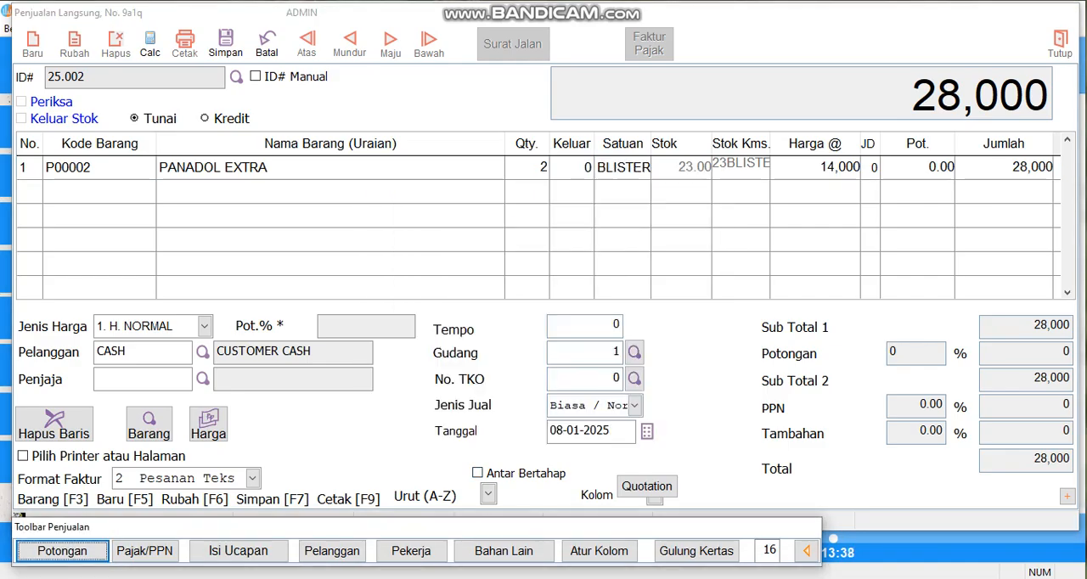
click(330, 167)
click(149, 422)
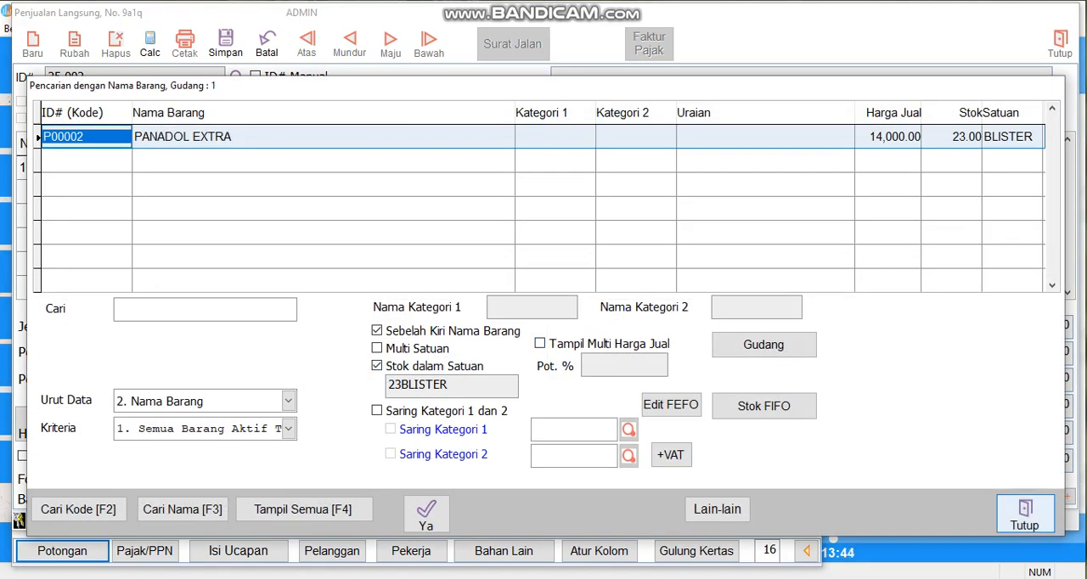
click(1024, 513)
Step: Try to give PANADOL EXTRA a sales discount by amount (Potongan Jual) of Rp 8,000 in its price form
click(208, 422)
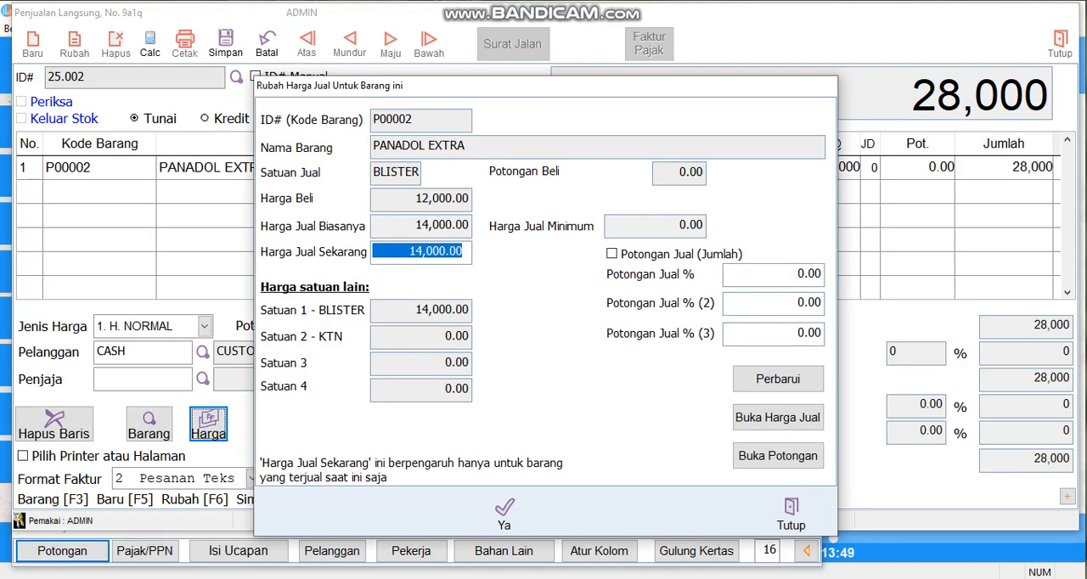
click(613, 254)
click(810, 273)
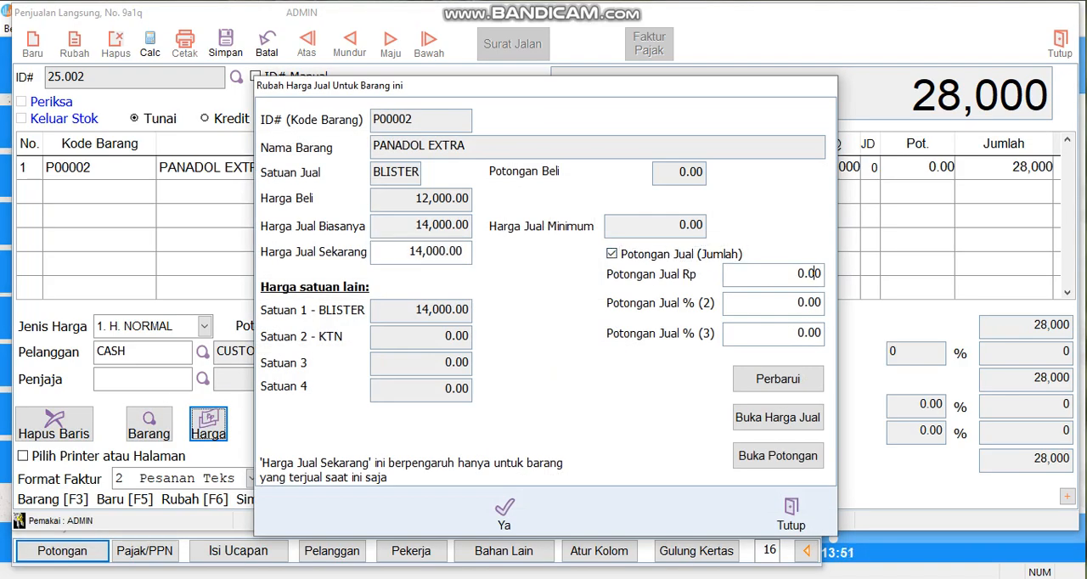
drag(726, 274, 822, 274)
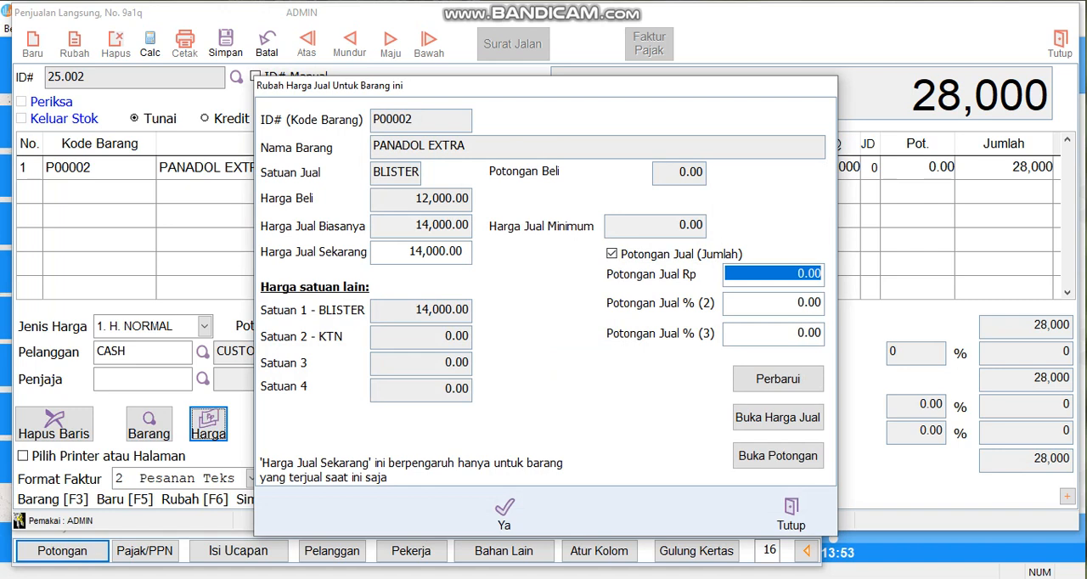
text(800,0 .)
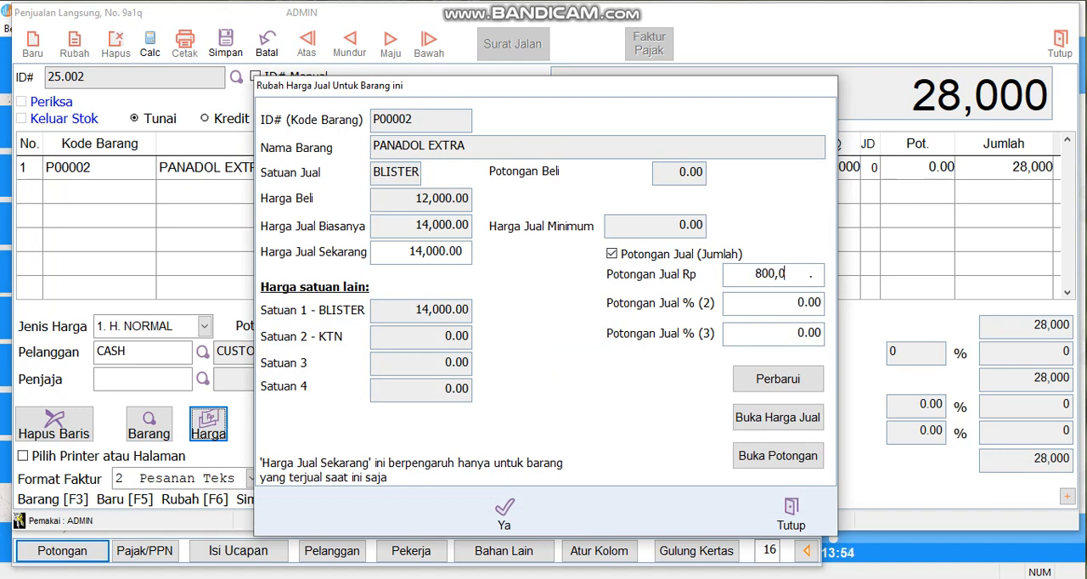
click(505, 512)
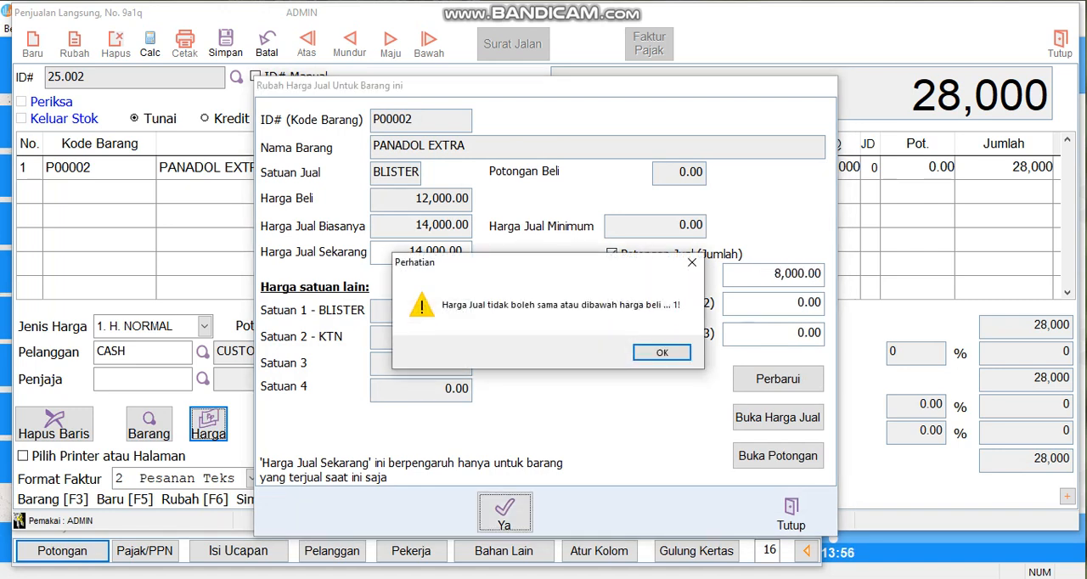
key(Return)
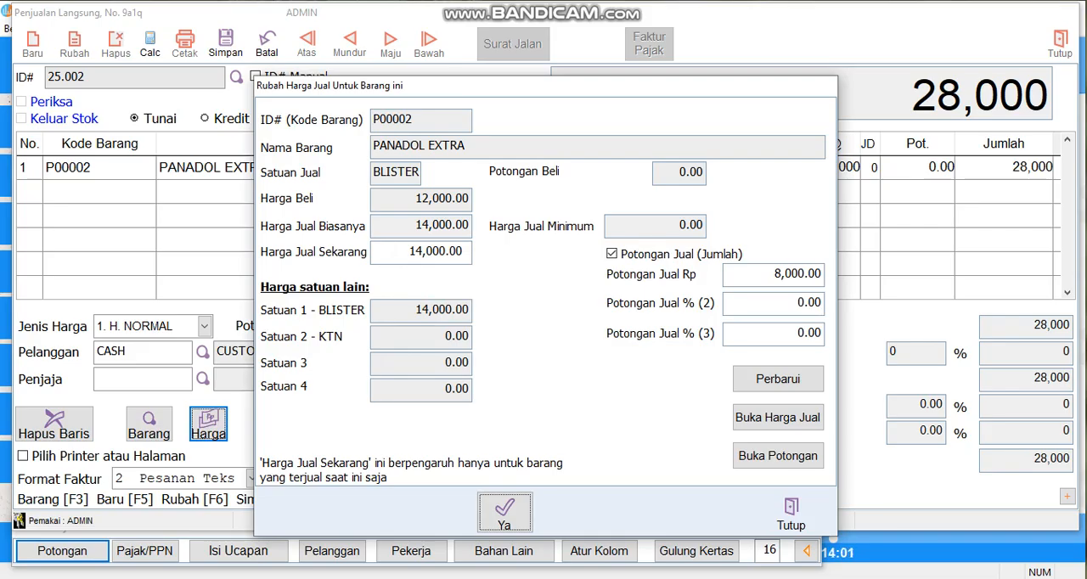
Step: Try a Potongan Jual of Rp 4,000 for PANADOL EXTRA instead, then close the price form
click(772, 274)
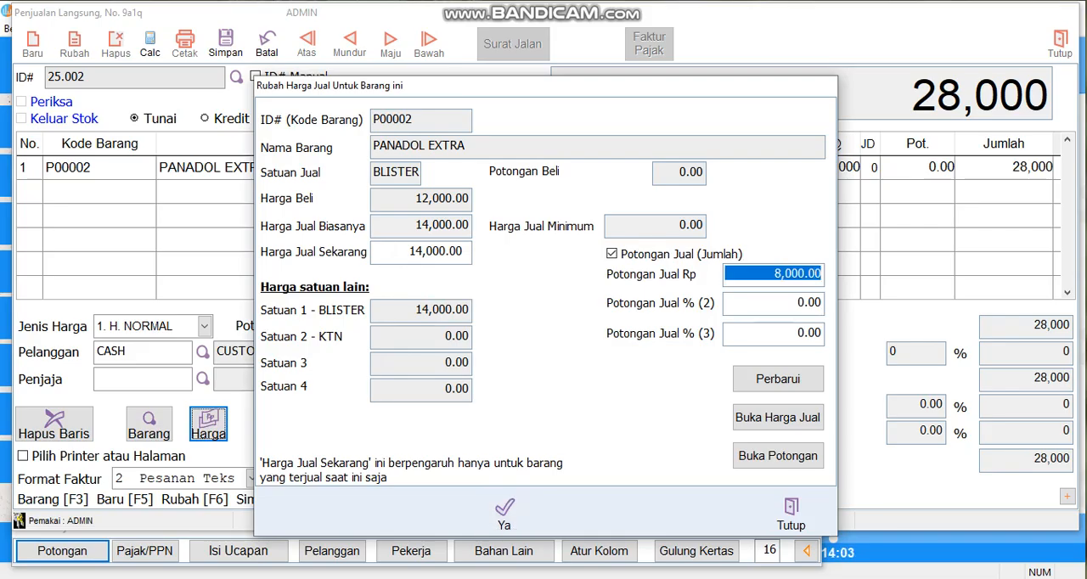
text(4000)
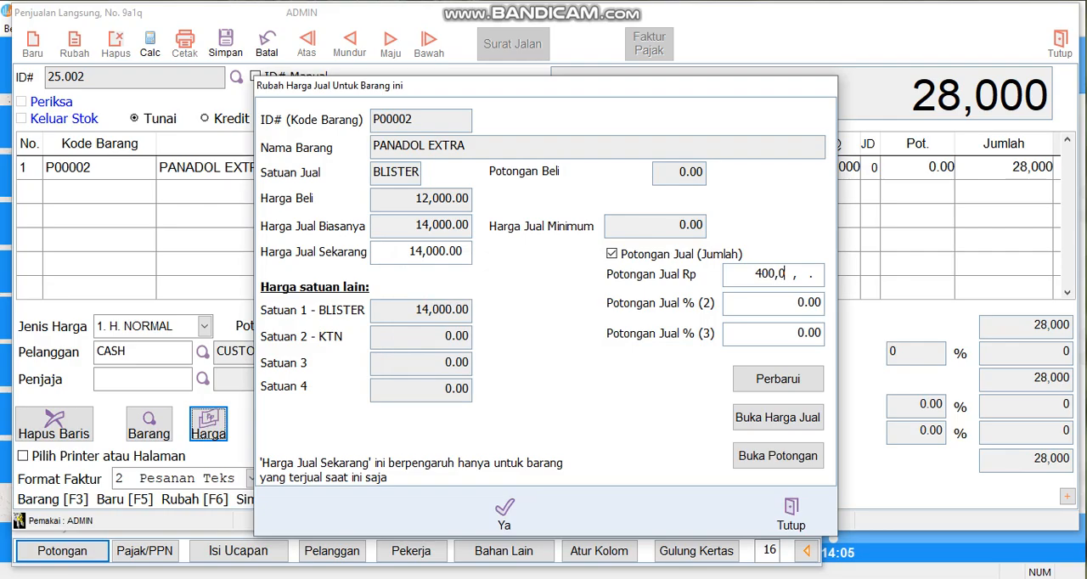
key(Return)
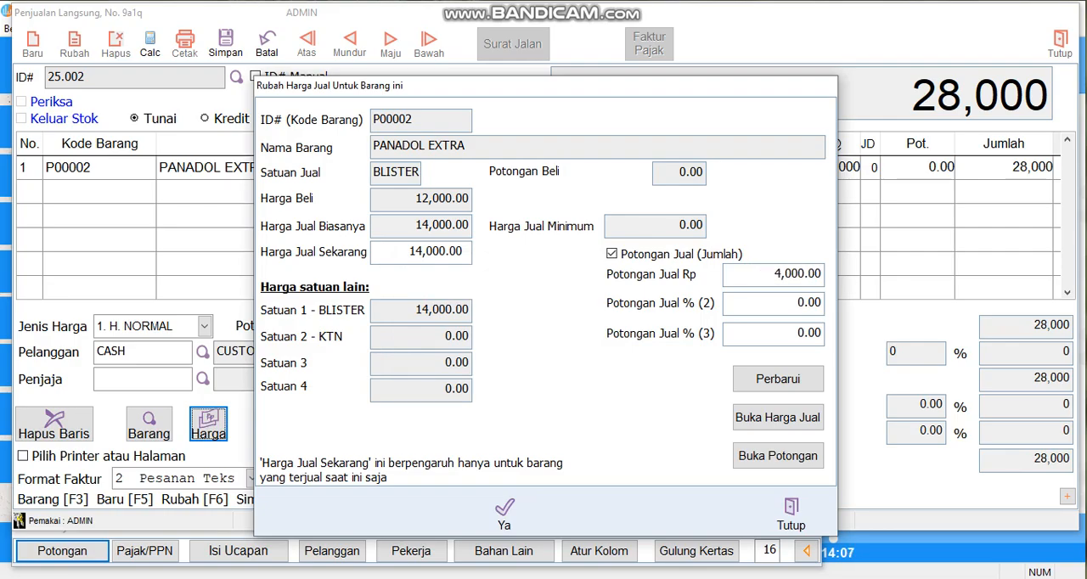
click(505, 513)
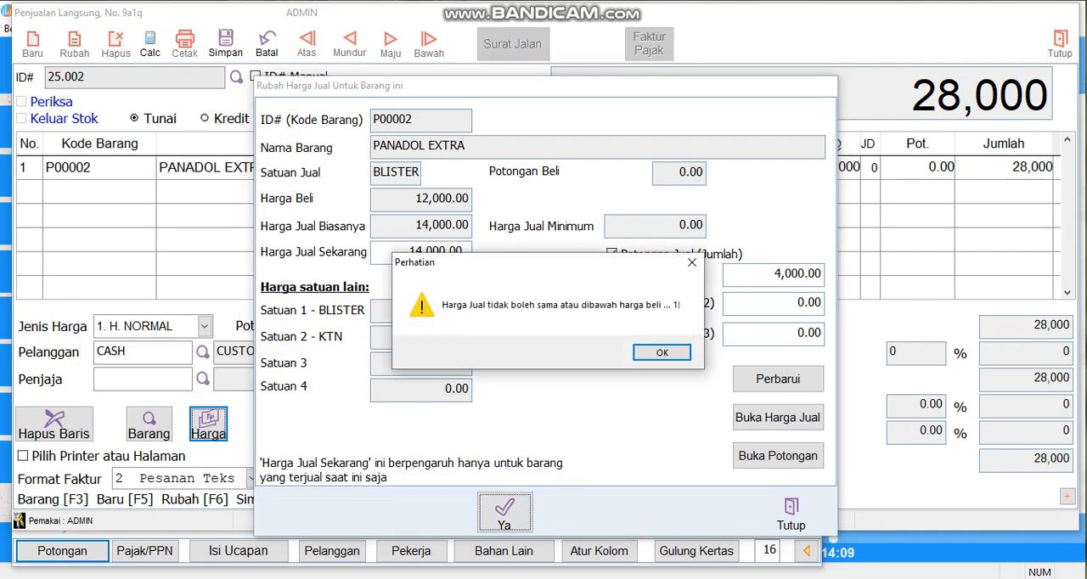
drag(532, 271, 448, 338)
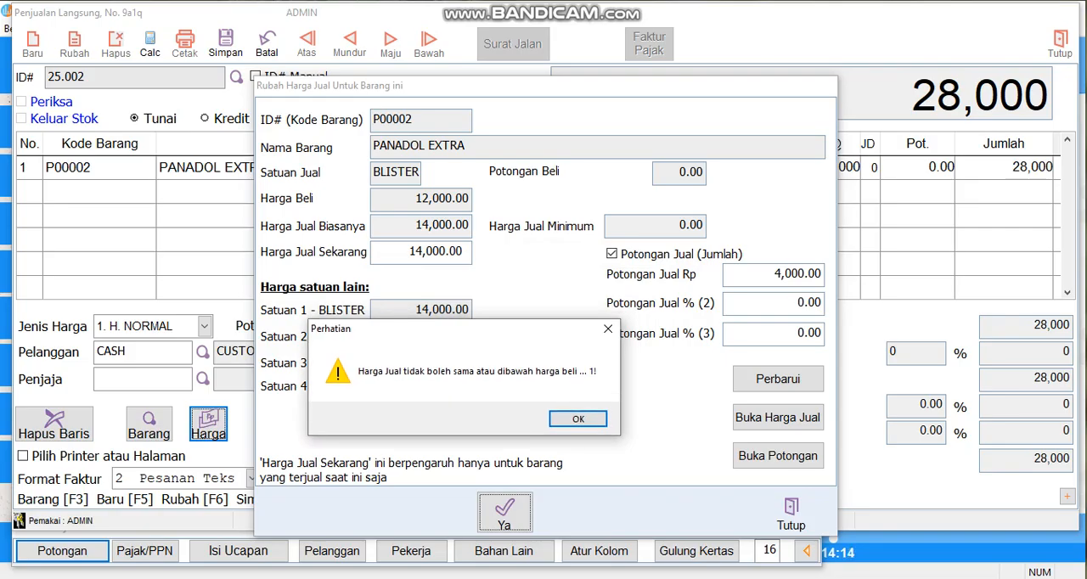
click(578, 418)
click(791, 513)
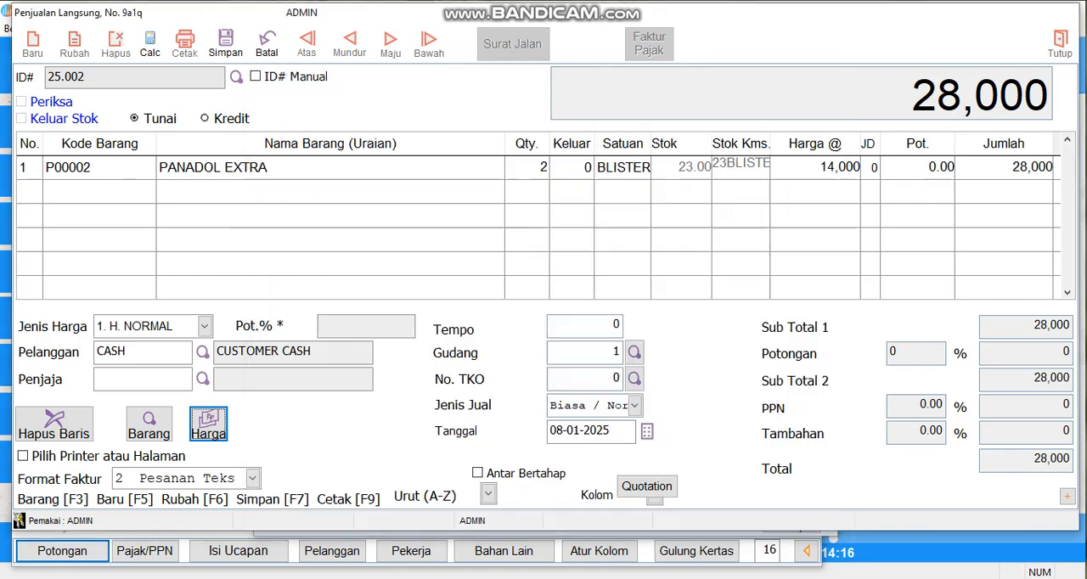
Step: Apply a discount by amount (Jumlah IDR) of 8,000 to the whole invoice
click(62, 552)
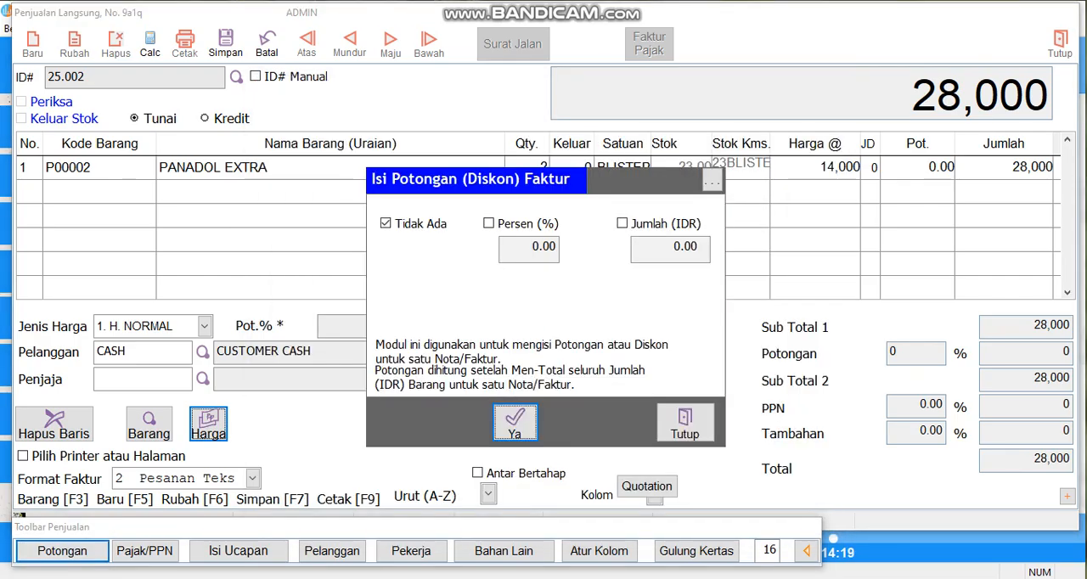
click(622, 223)
double_click(680, 247)
text(300)
key(BackSpace)
key(BackSpace)
key(BackSpace)
text(800,0  .)
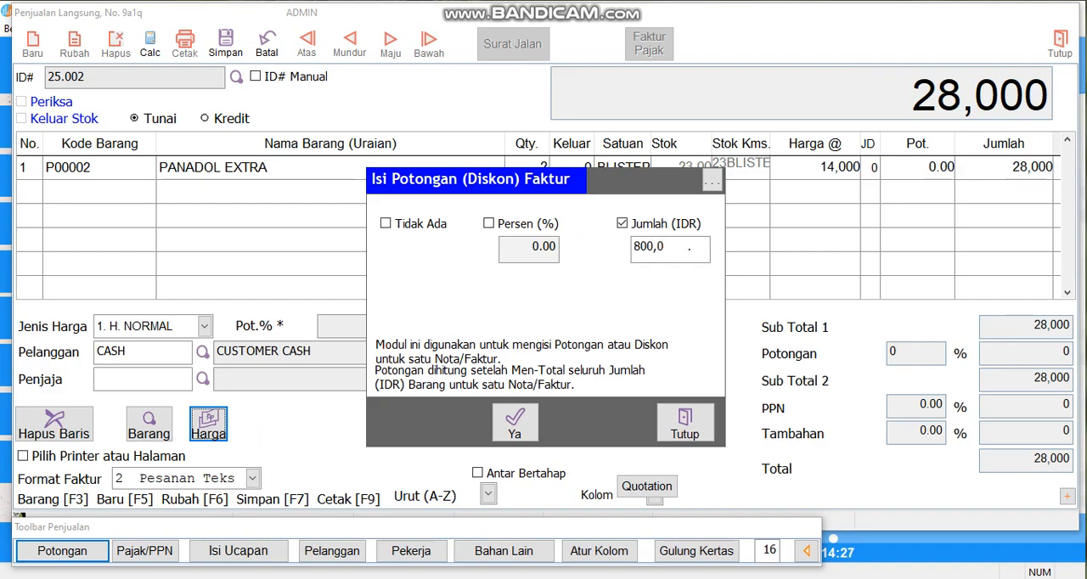
click(514, 423)
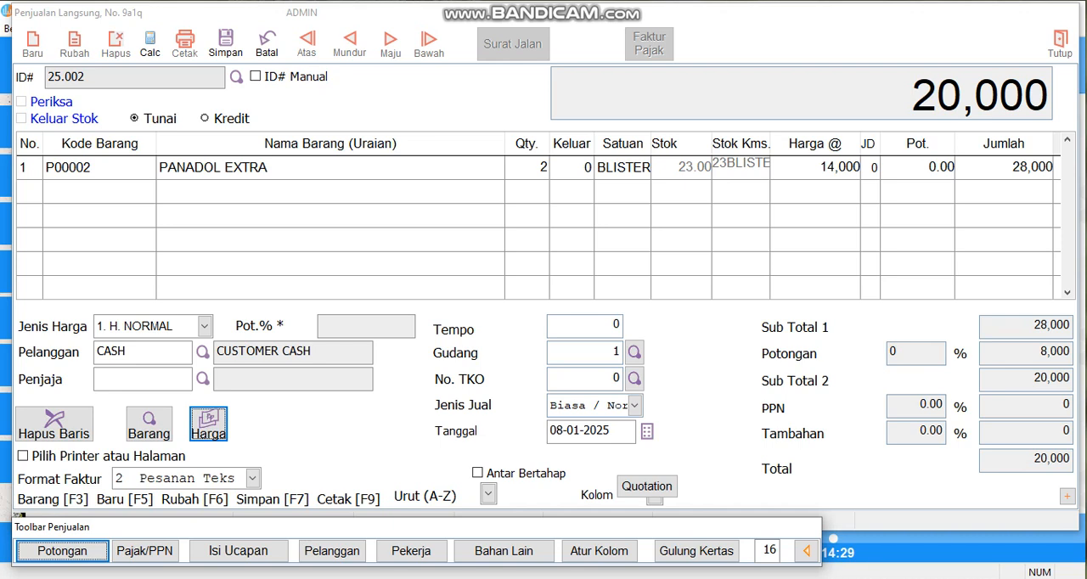
Step: Save the sale without entering a payment, then change it from Tunai to Kredit and save it again
key(F7)
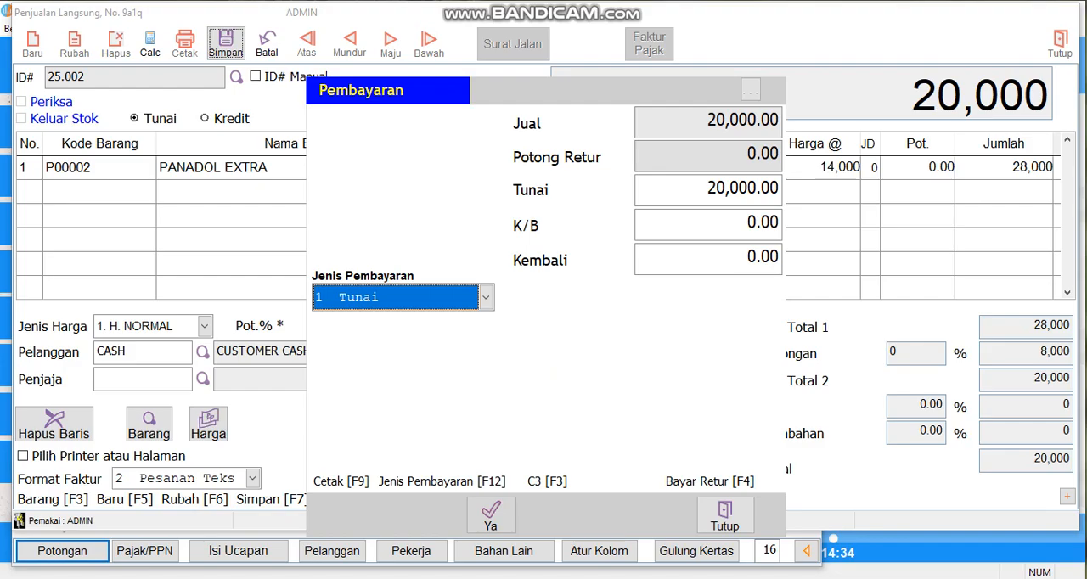
click(726, 515)
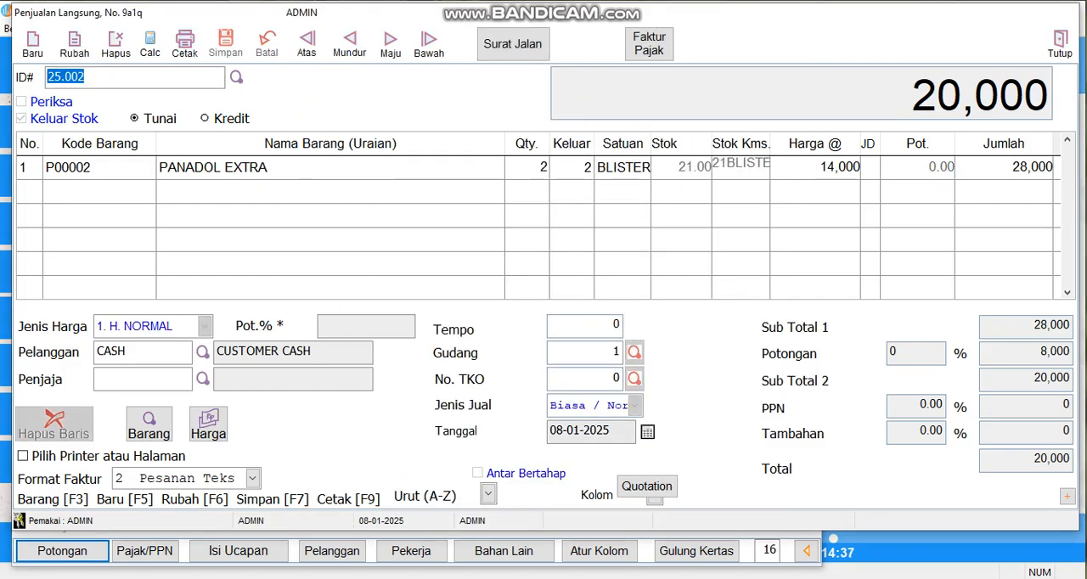
click(74, 42)
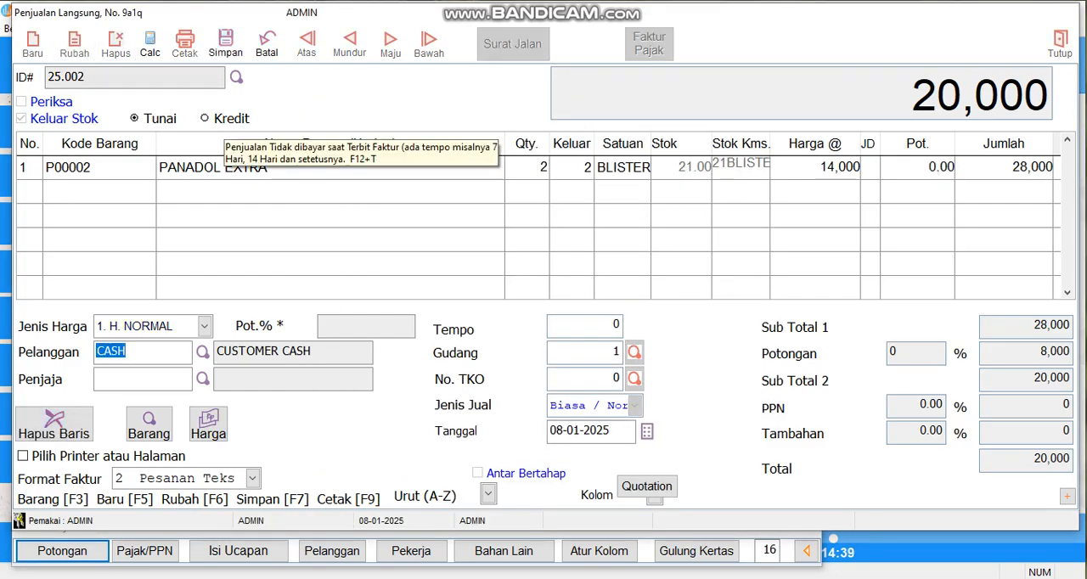
click(220, 119)
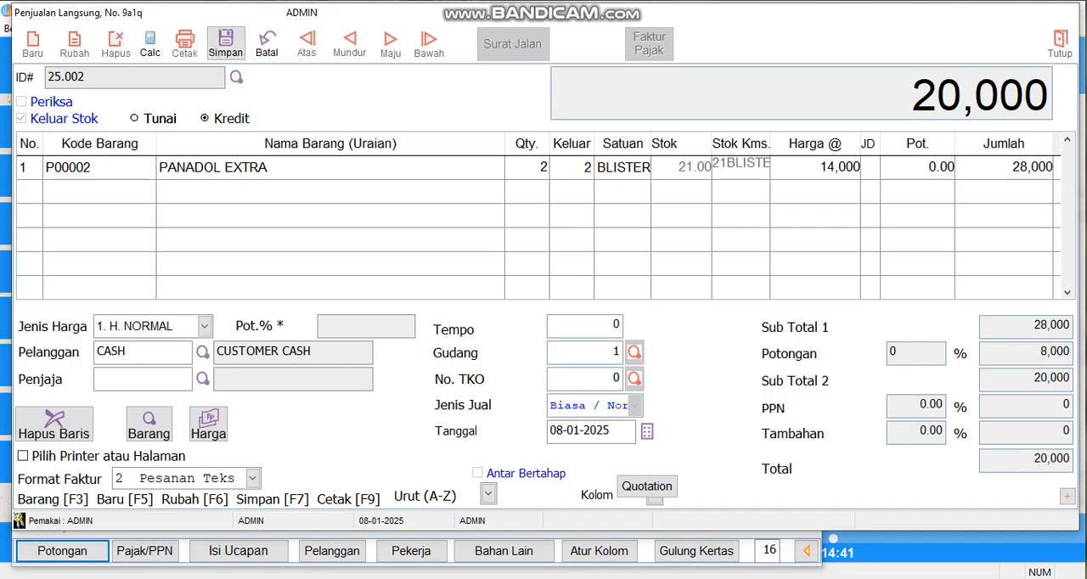
click(225, 43)
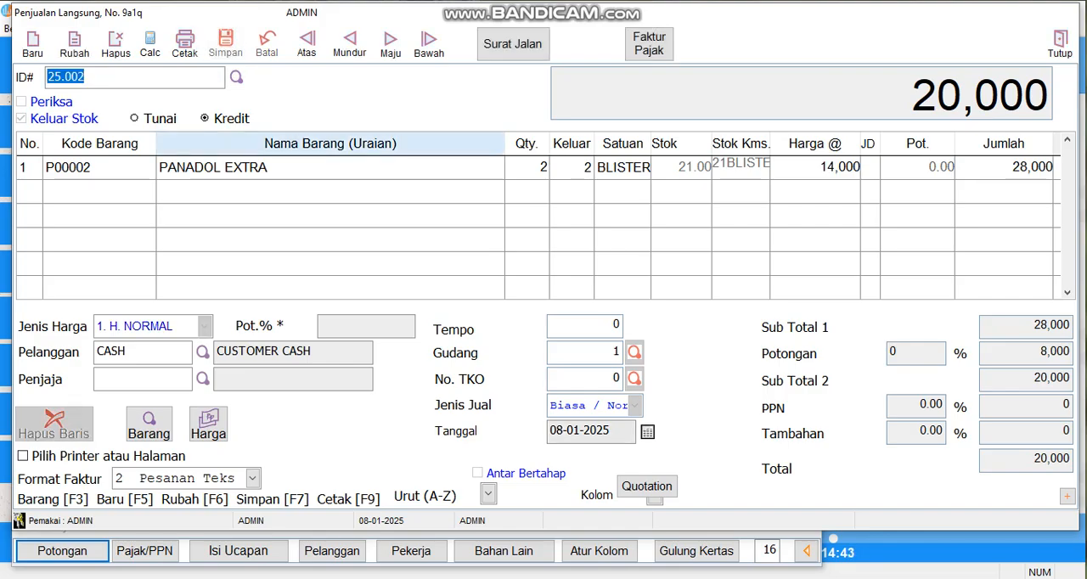
Step: Check the invoice's receivable and processing status in Proses Penjualan, then close the sales form
click(806, 551)
click(331, 550)
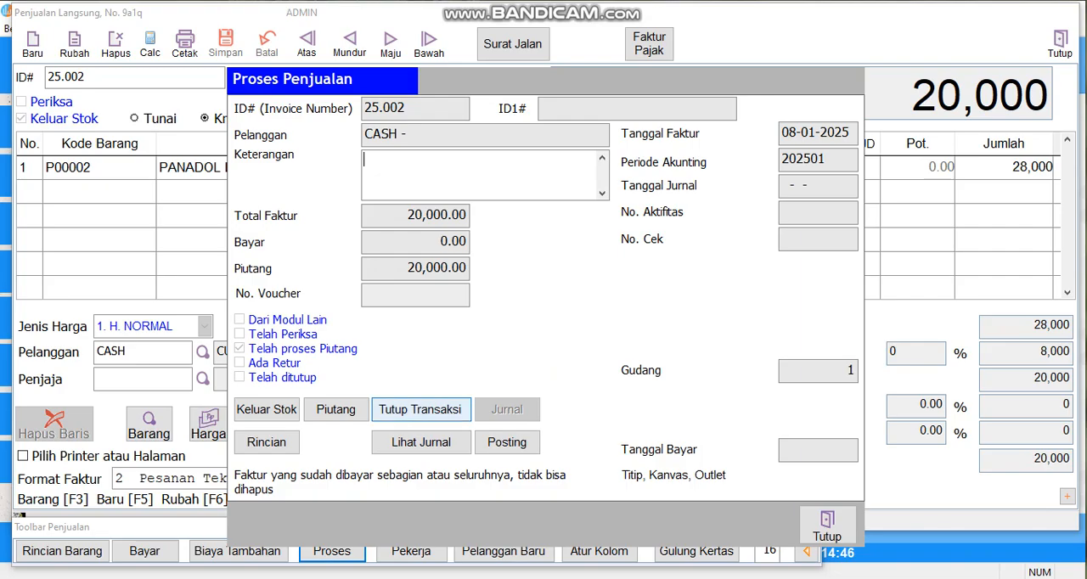
click(826, 522)
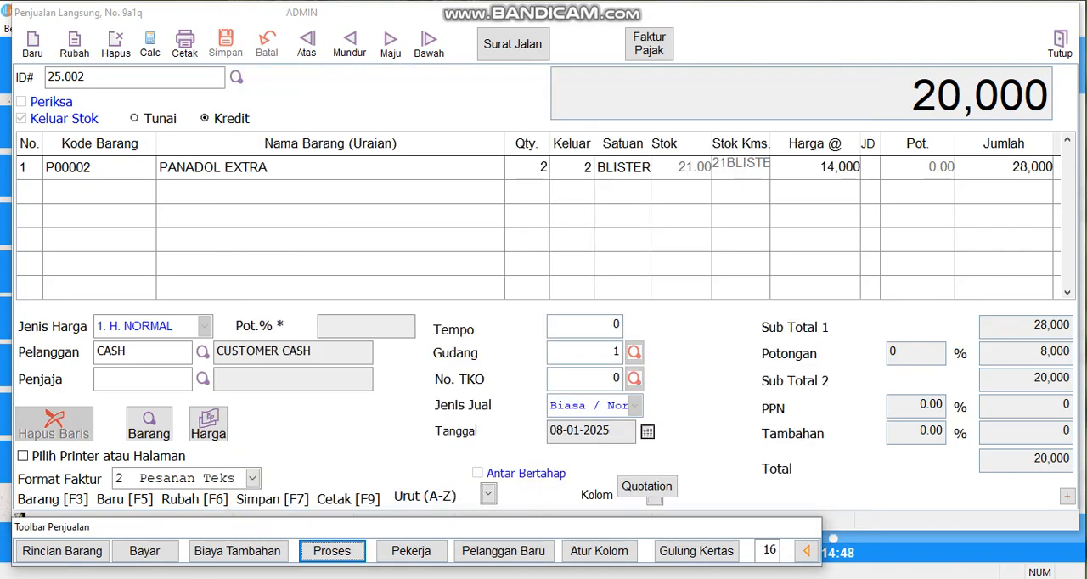
click(1061, 44)
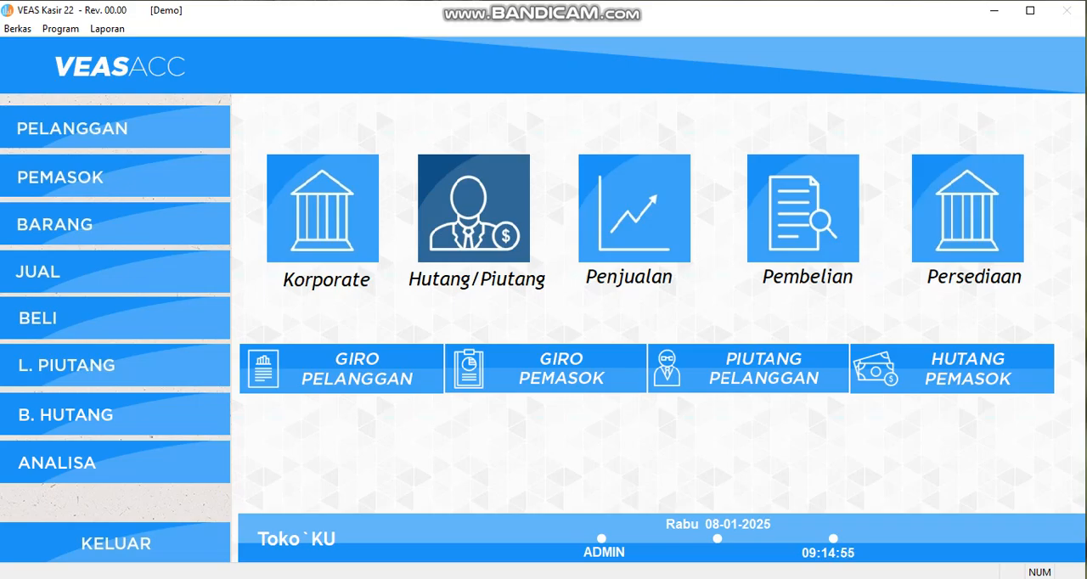
Step: Preview the customer receivables report Faktur Per-Pelanggan (Daftar Piutang Pelanggan) to compare the invoice and return balances
click(107, 28)
key(Down)
key(Down)
key(Right)
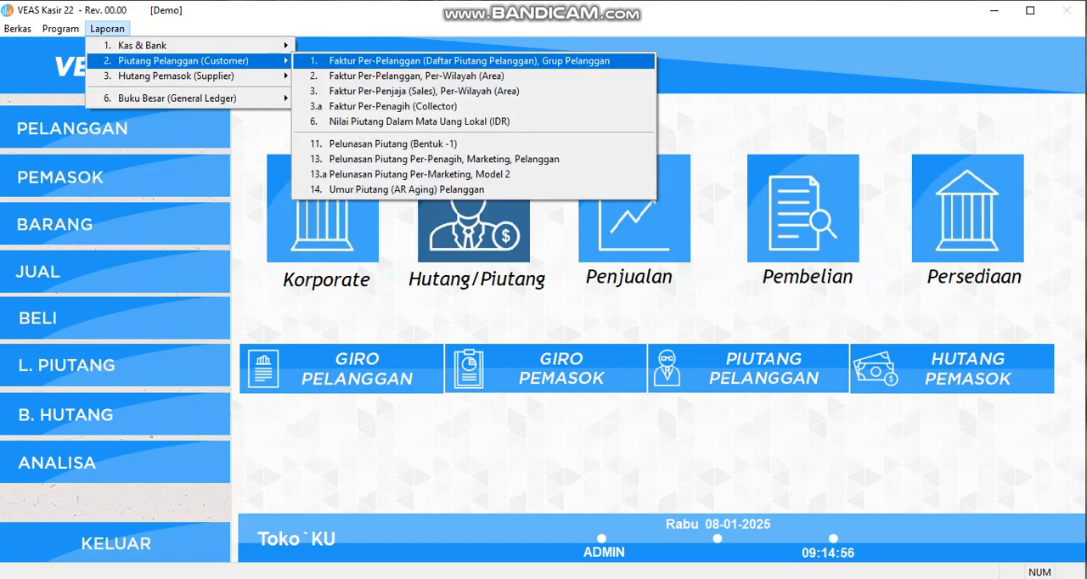
key(Return)
click(370, 514)
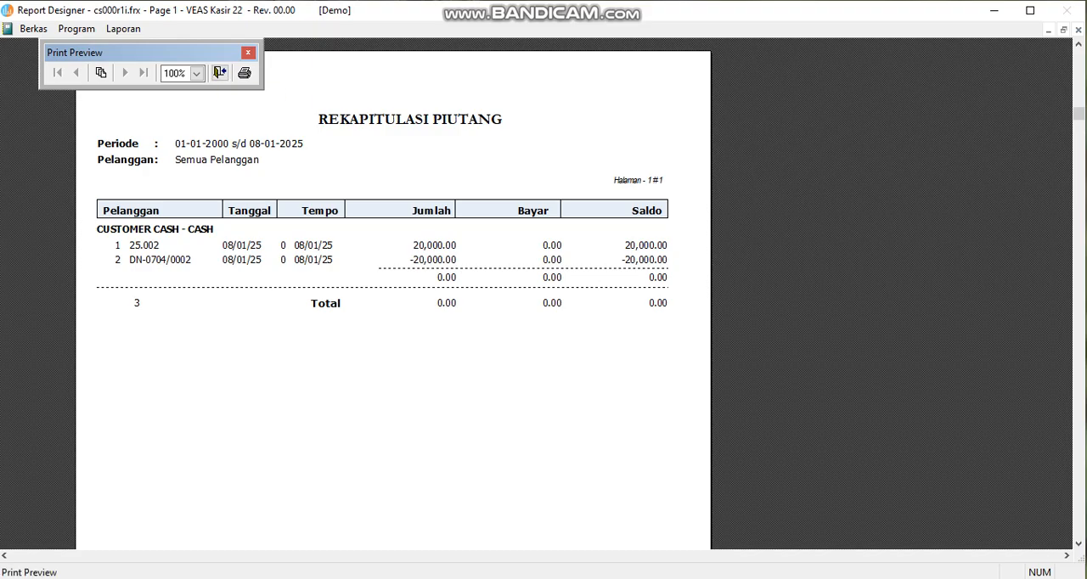
Step: Preview the receivables report again with Ada Saldo Saja turned off to include settled invoices
click(220, 73)
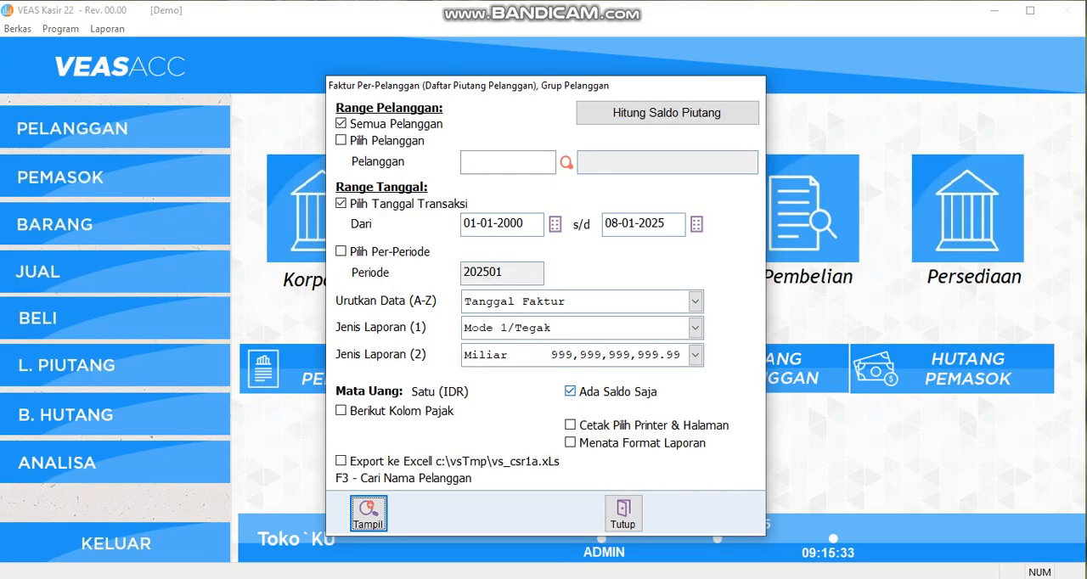
click(570, 391)
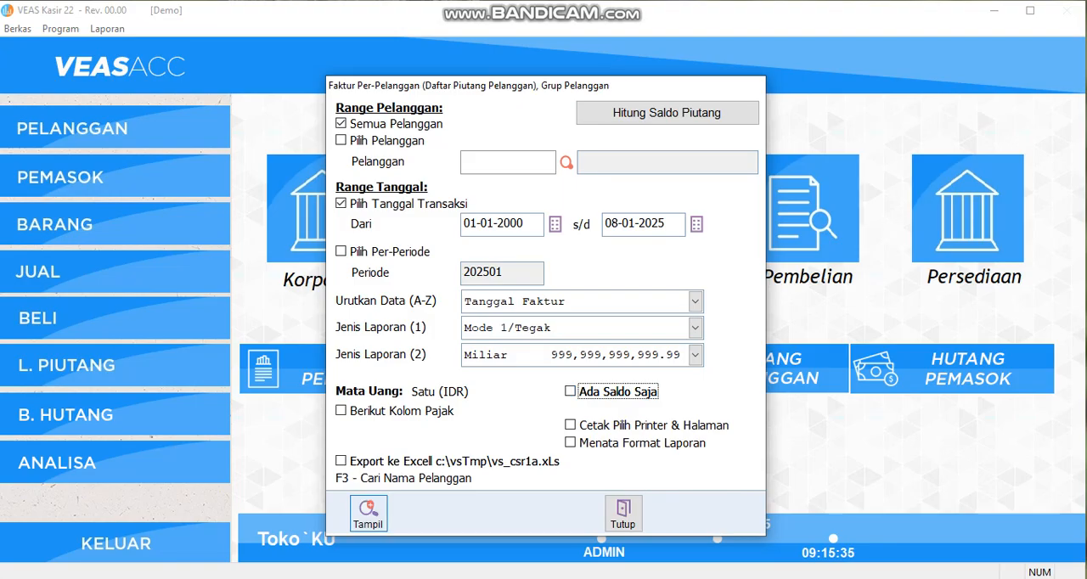
click(367, 512)
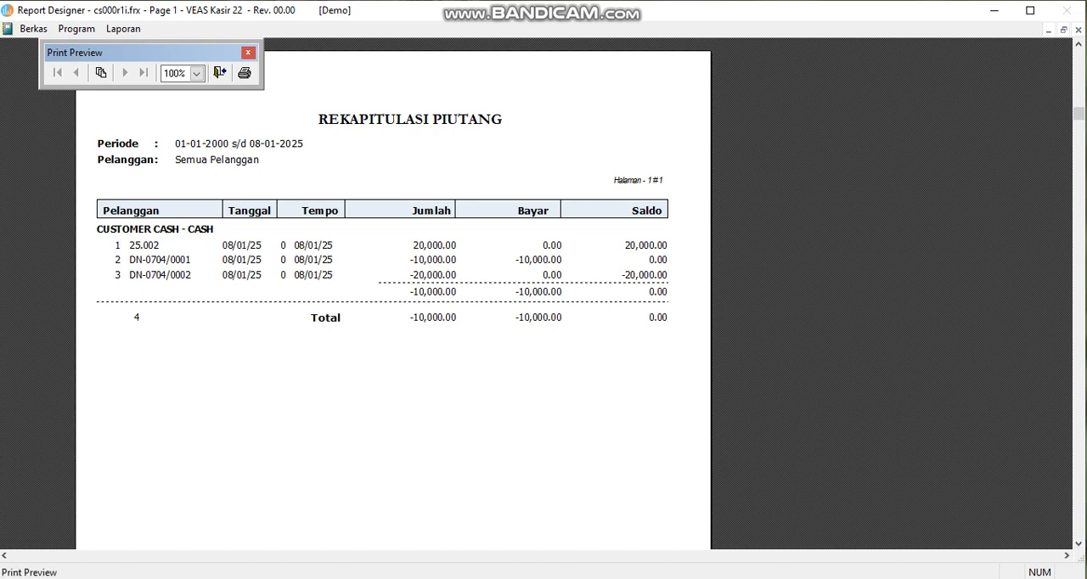
Step: Turn Ada Saldo Saja back on, preview the outstanding invoices again, and close the report
click(219, 72)
click(570, 391)
click(369, 513)
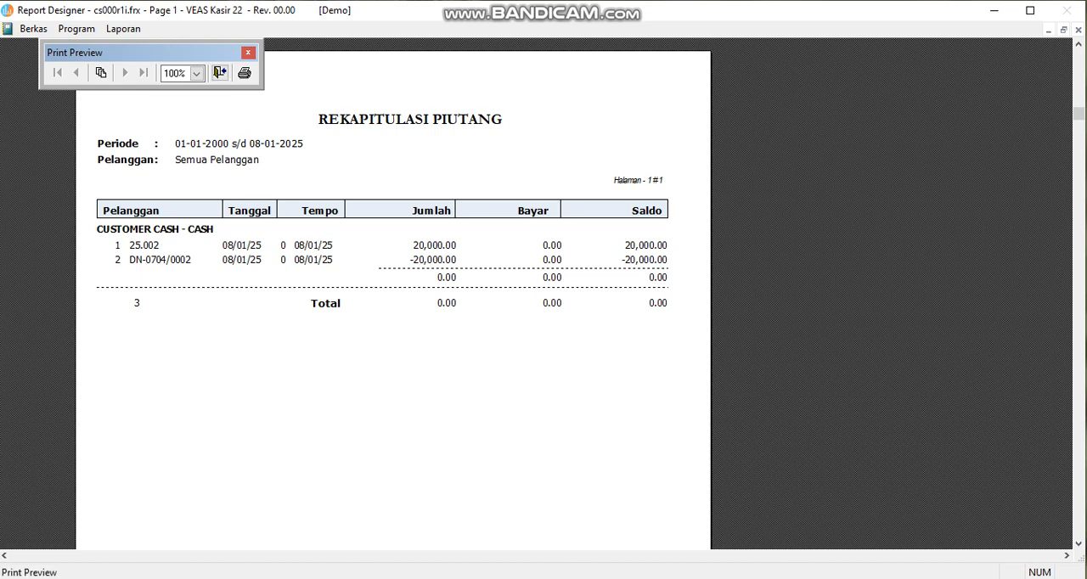
click(220, 73)
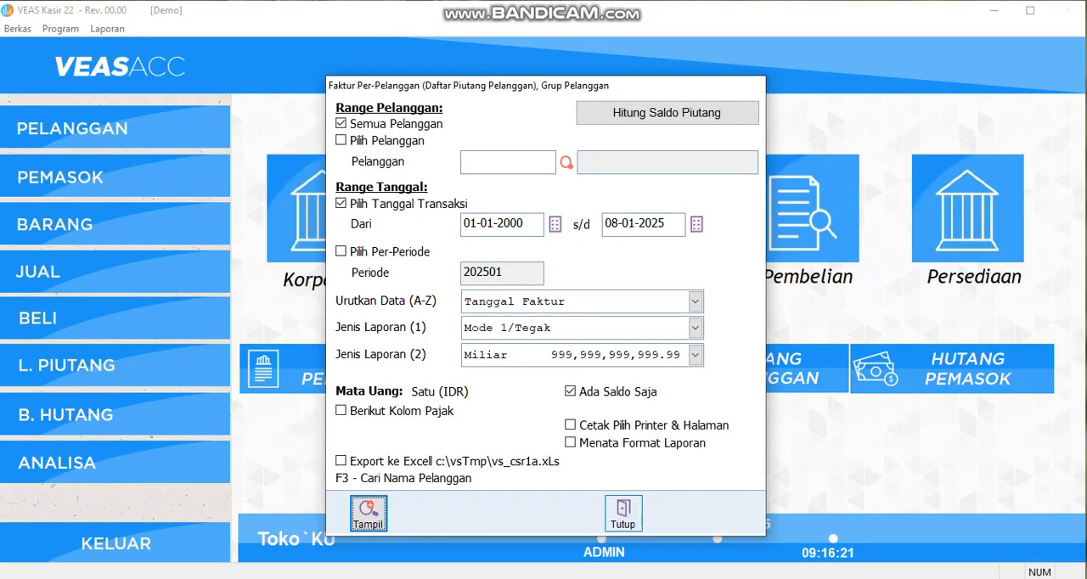
click(624, 513)
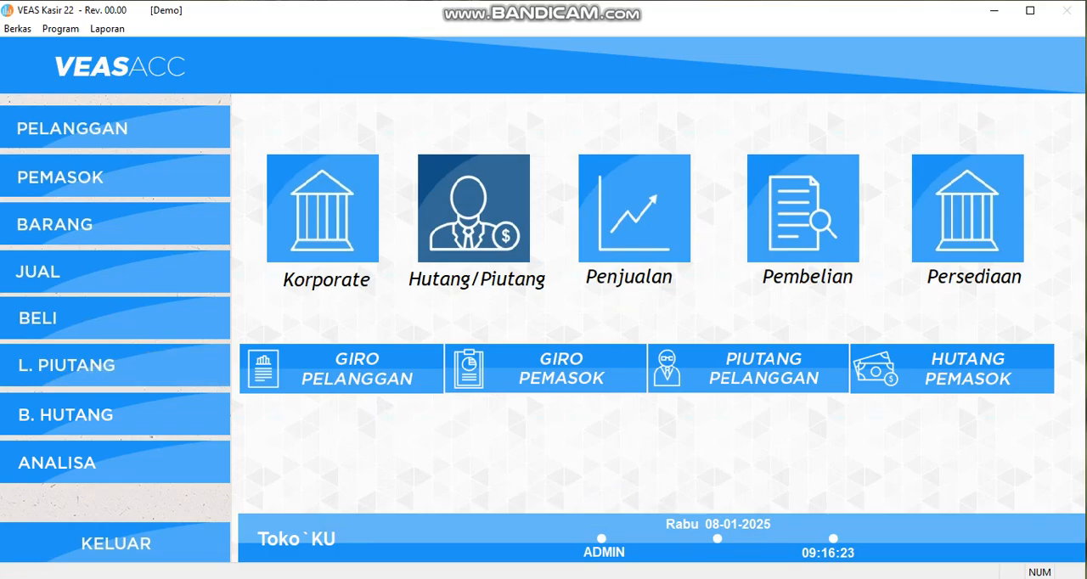
Step: Start a new customer settlement in L. Piutang with the settlement type PFK (REIMBURST)
click(51, 272)
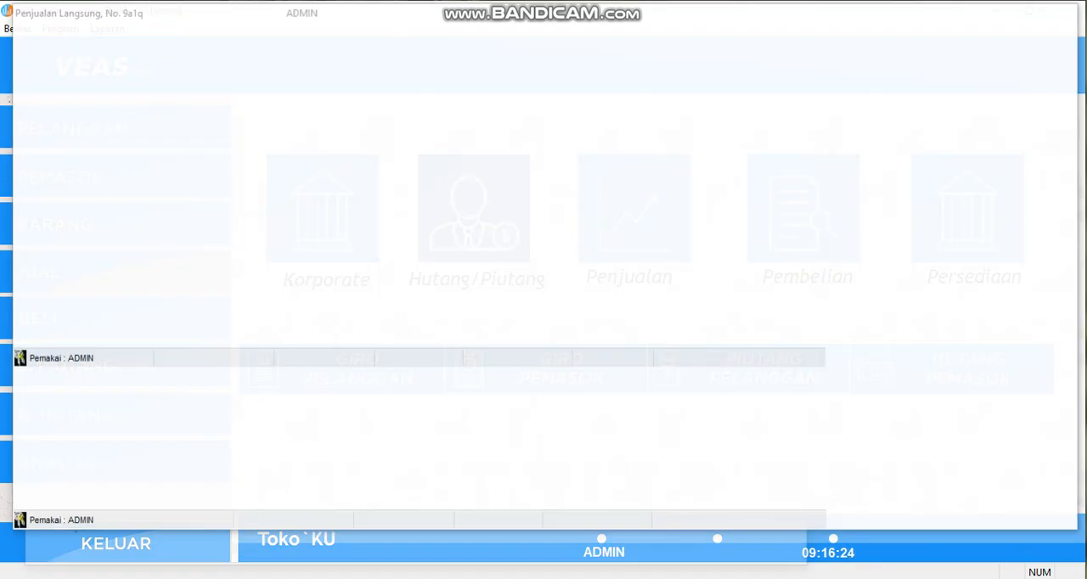
click(1061, 43)
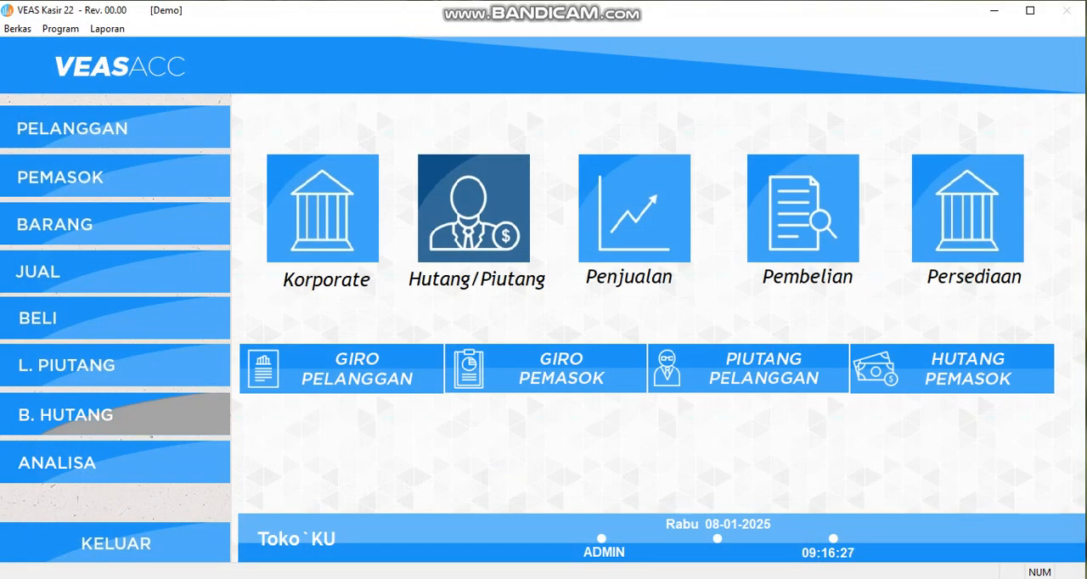
click(65, 365)
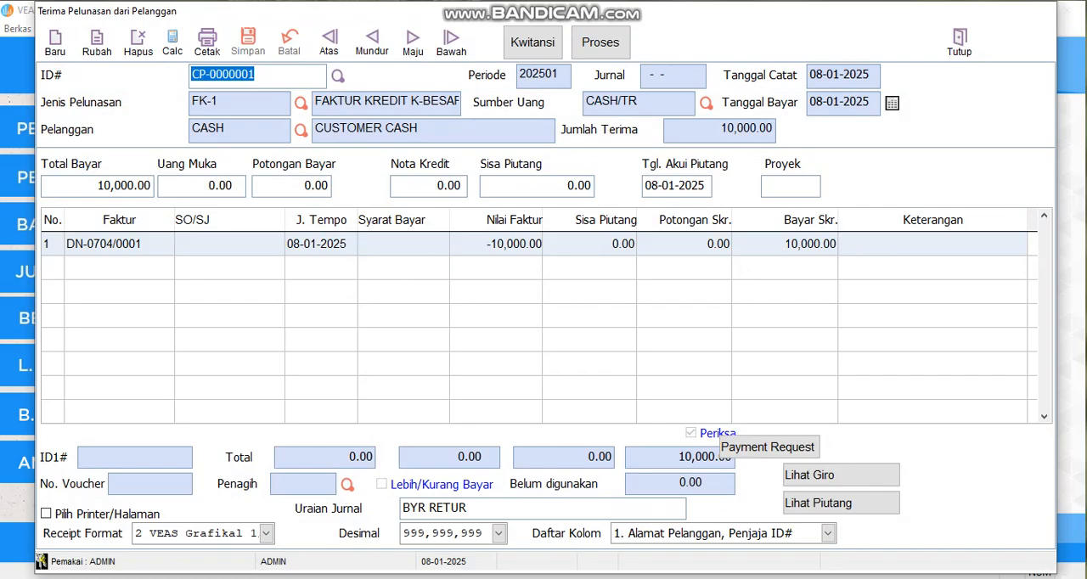
click(55, 40)
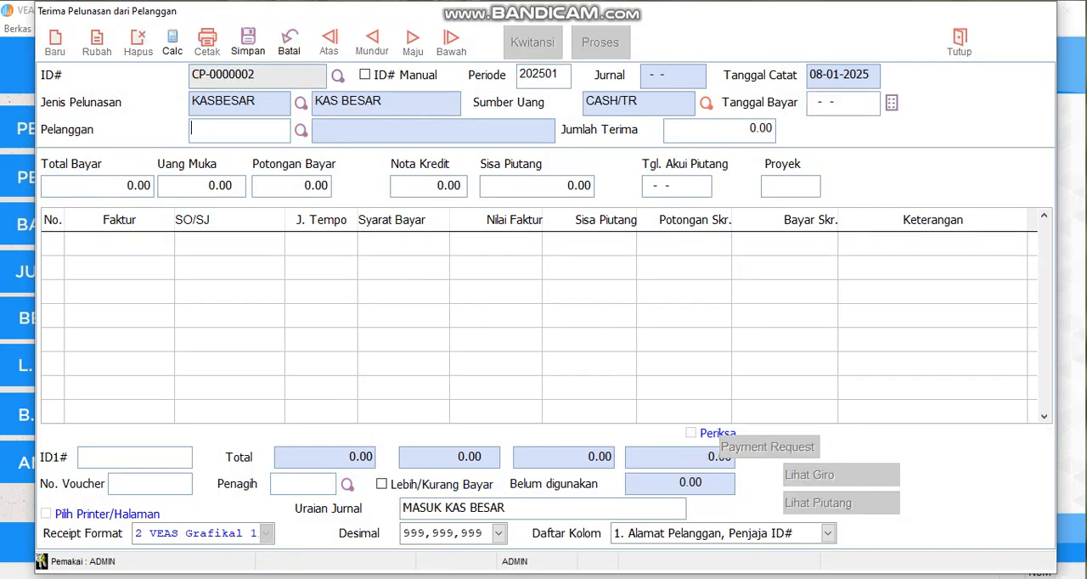
click(301, 103)
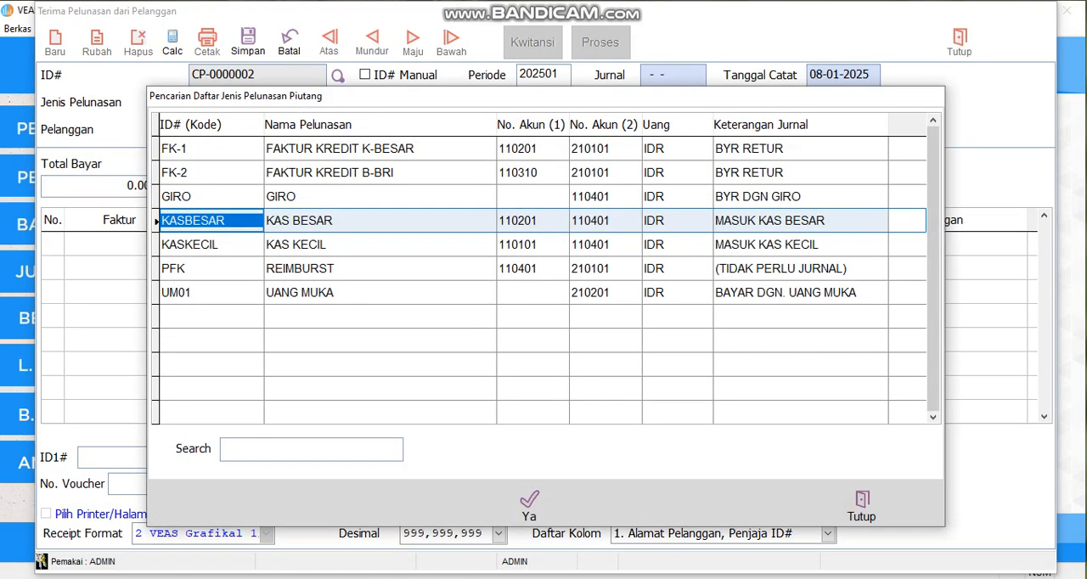
click(338, 269)
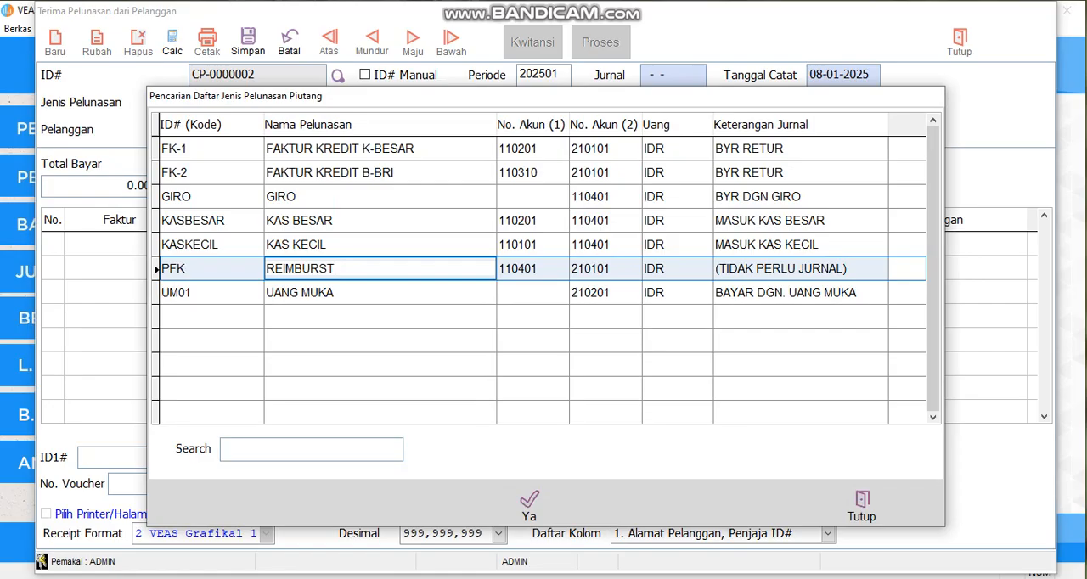
click(529, 502)
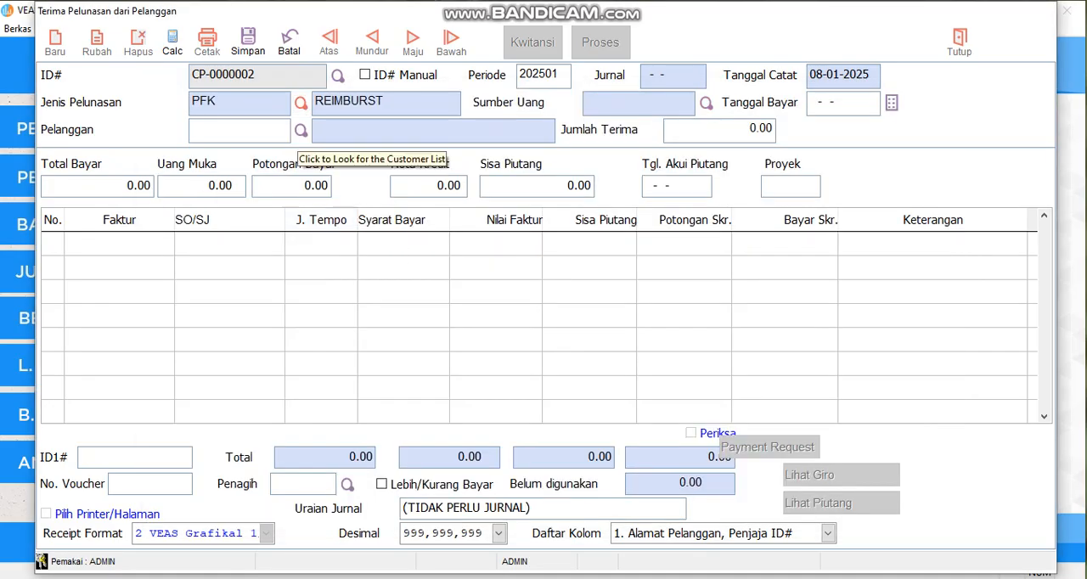
Step: Select CUSTOMER CASH from the customer list as the settlement's customer
click(301, 131)
click(279, 235)
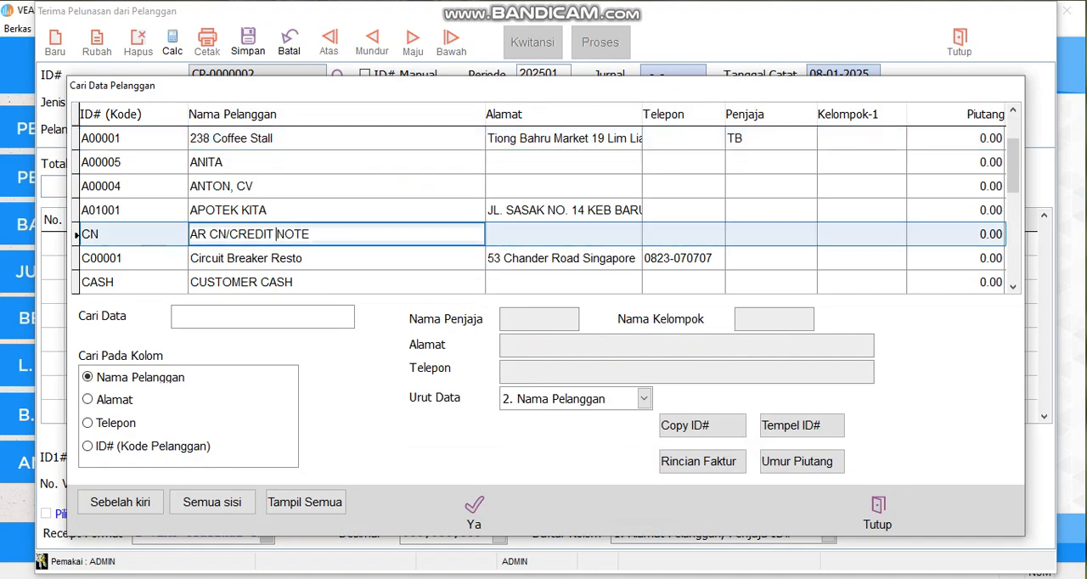
scroll(278, 235, down, 3)
scroll(279, 236, up, 1)
scroll(277, 233, up, 3)
scroll(277, 233, down, 1)
scroll(276, 161, down, 4)
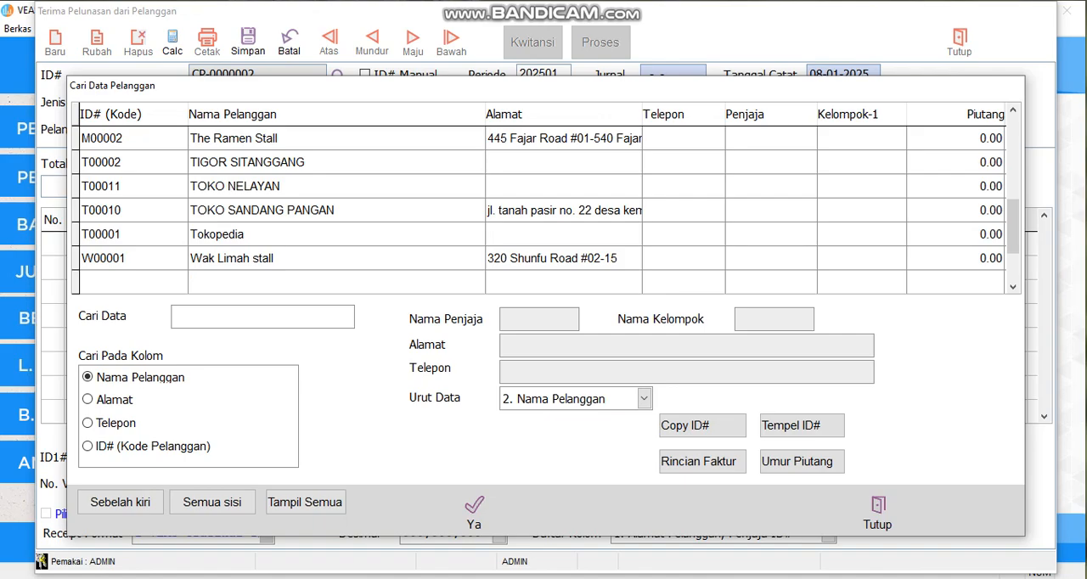
scroll(276, 233, up, 5)
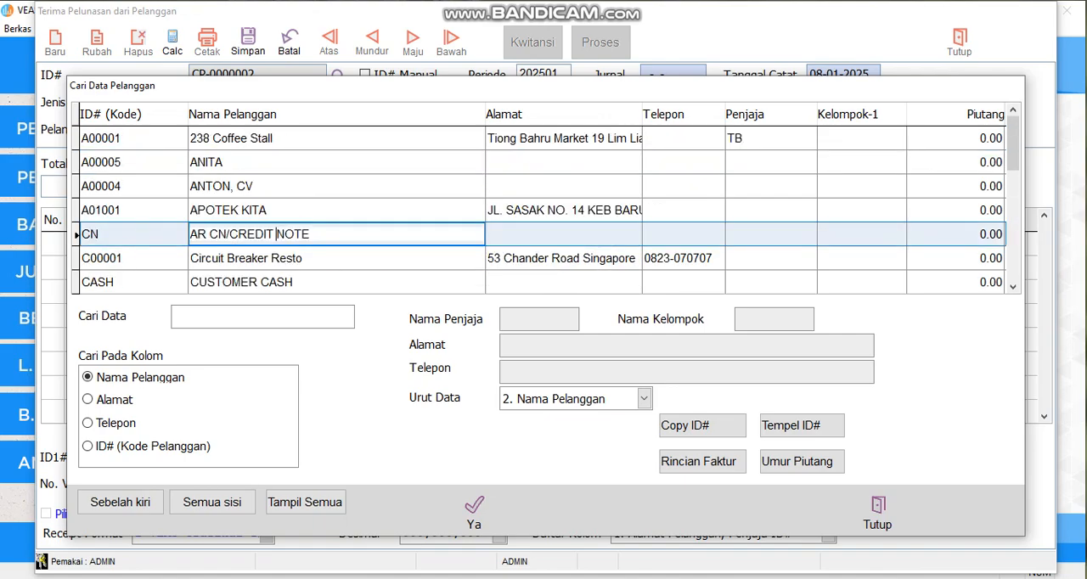
click(294, 282)
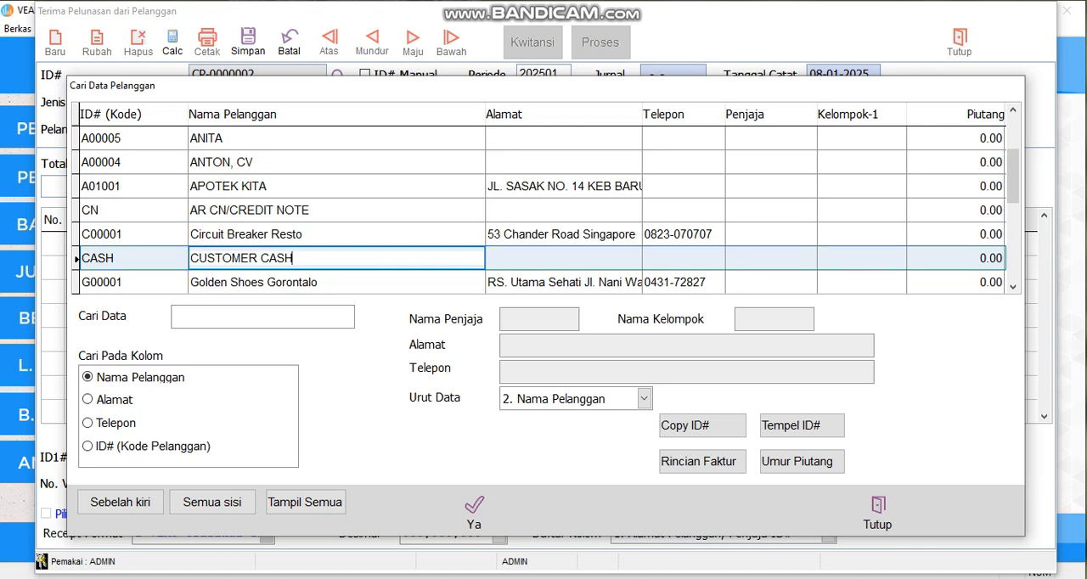
click(475, 513)
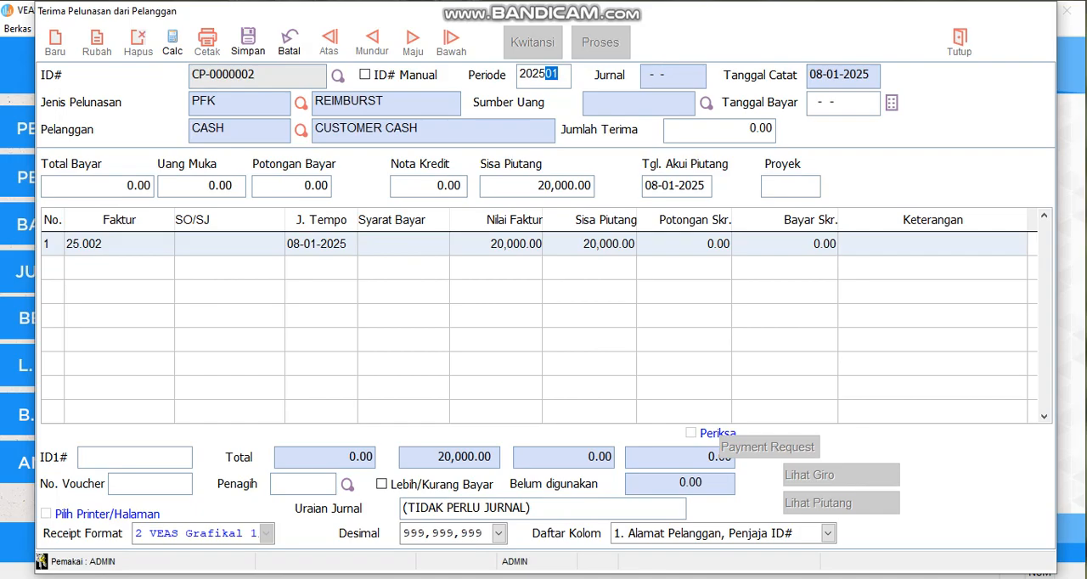
Step: Use credit note DN-0704/0002 as the settlement's source of funds (Sumber Uang)
click(705, 103)
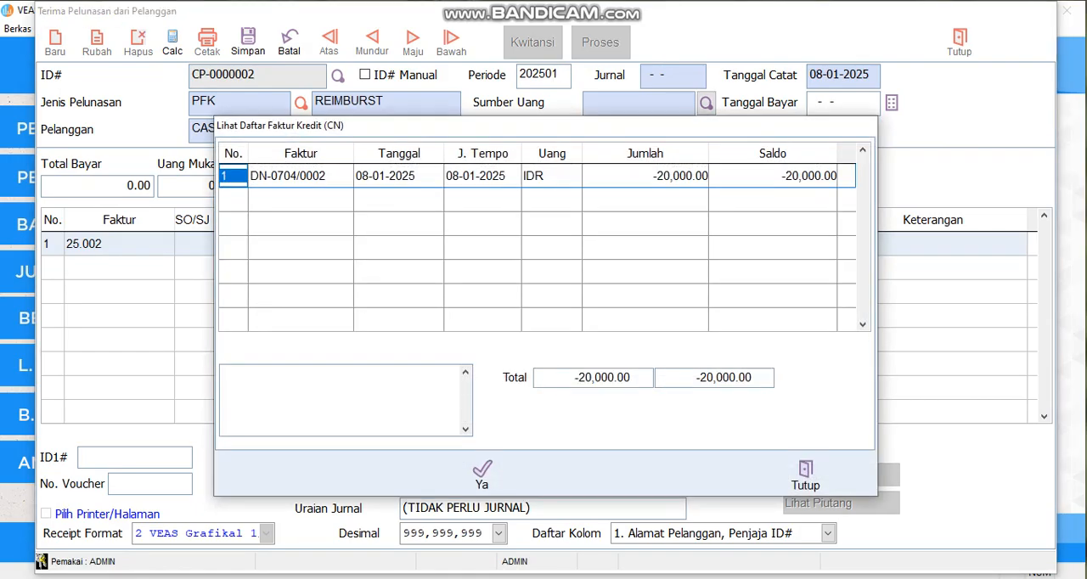
click(552, 176)
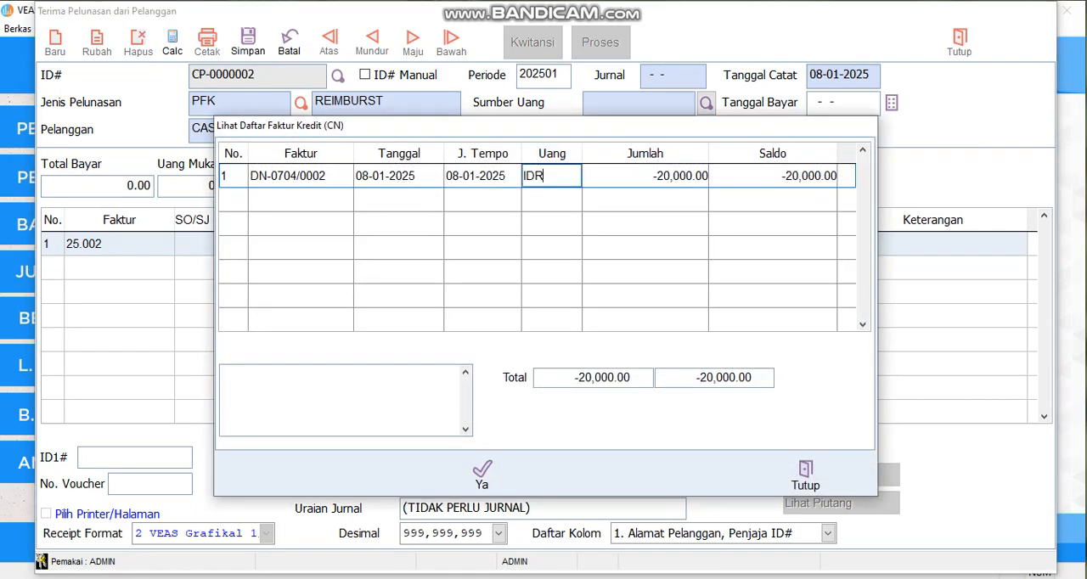
click(481, 473)
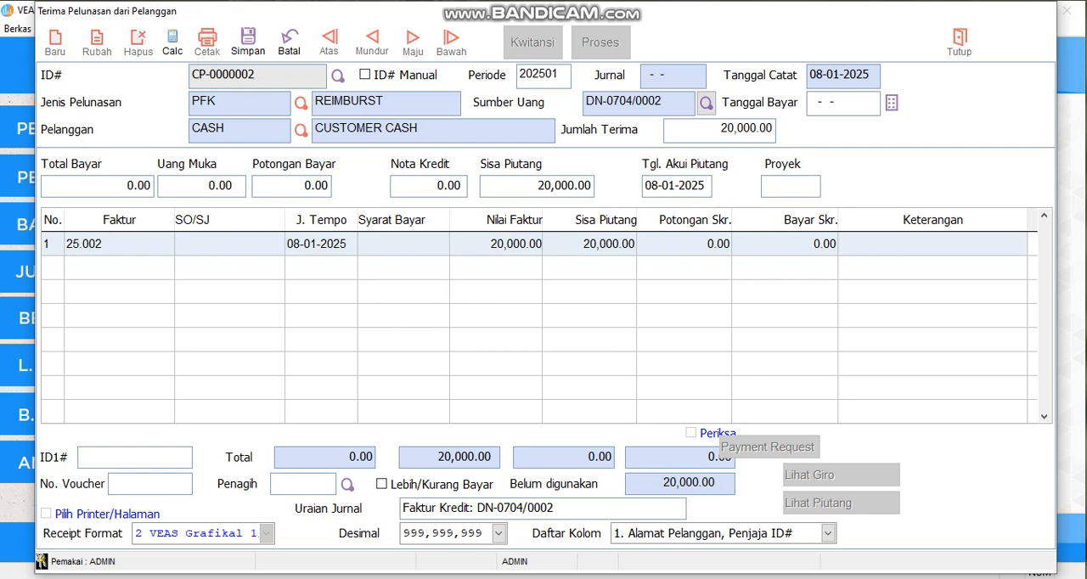
Step: Set the payment date to 08-01-2025, allocate 20,000 to invoice 25.002, and save the settlement
double_click(841, 103)
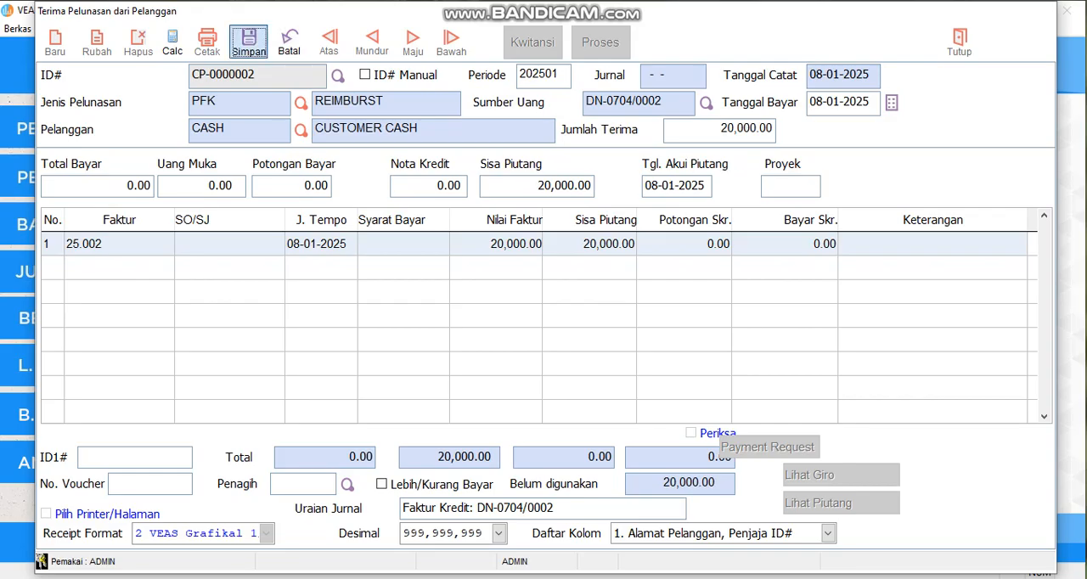
click(248, 41)
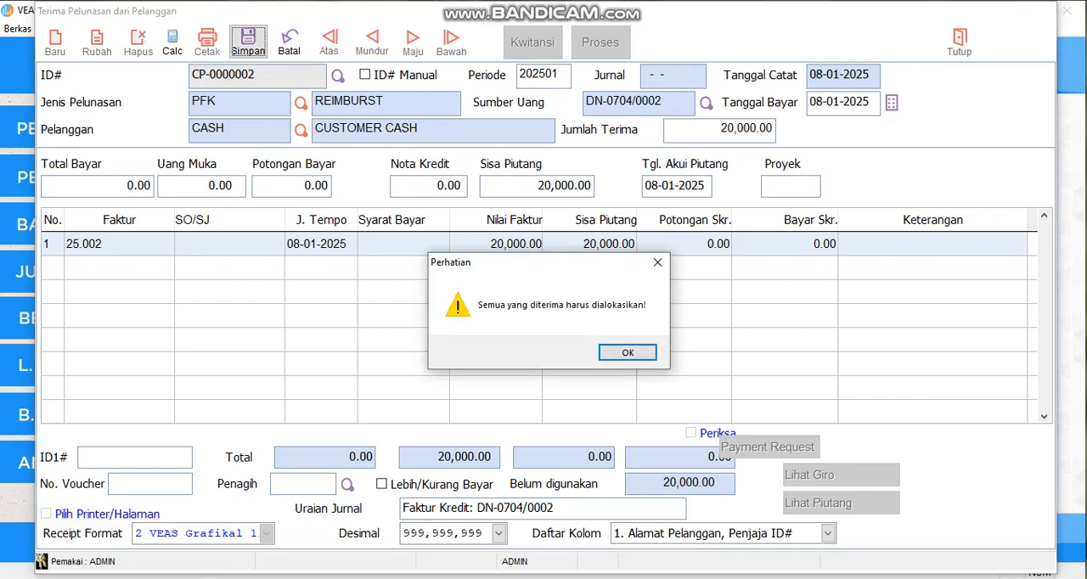
key(Return)
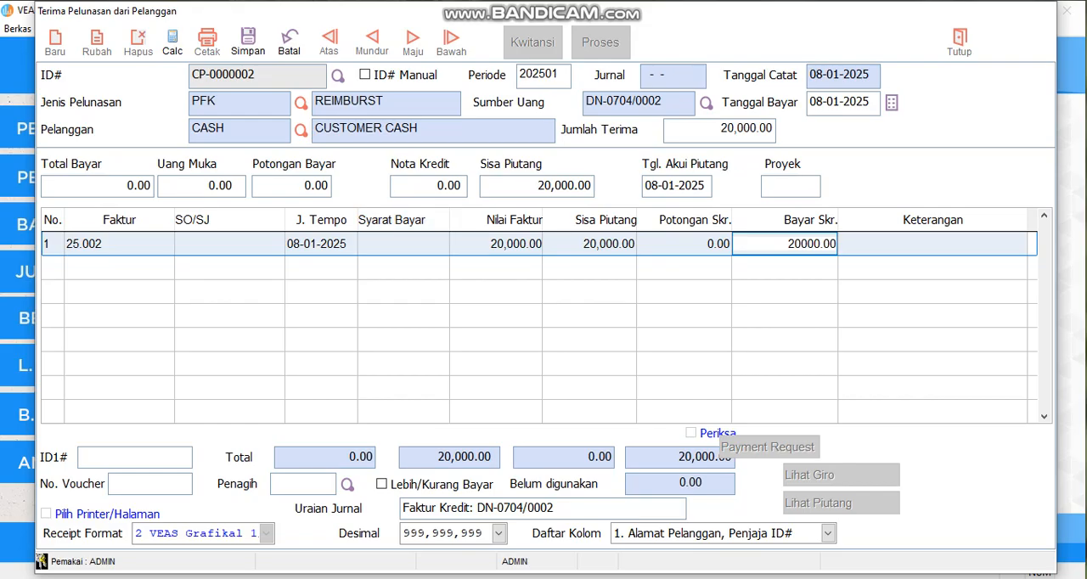
click(248, 40)
Step: Check the settlement's journal and posting status in Proses, then close the settlement form
click(600, 42)
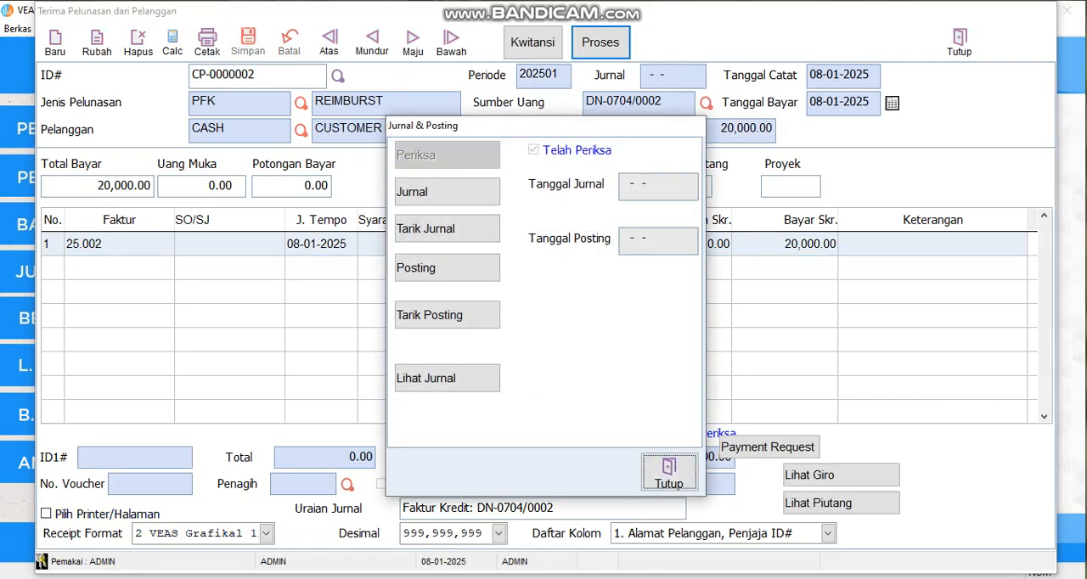
click(668, 473)
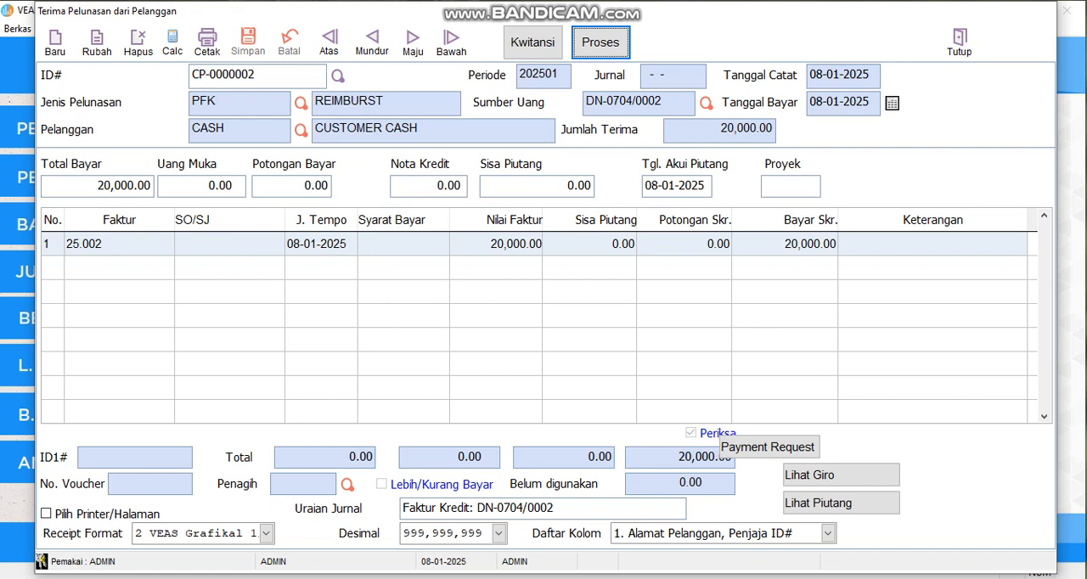
click(959, 42)
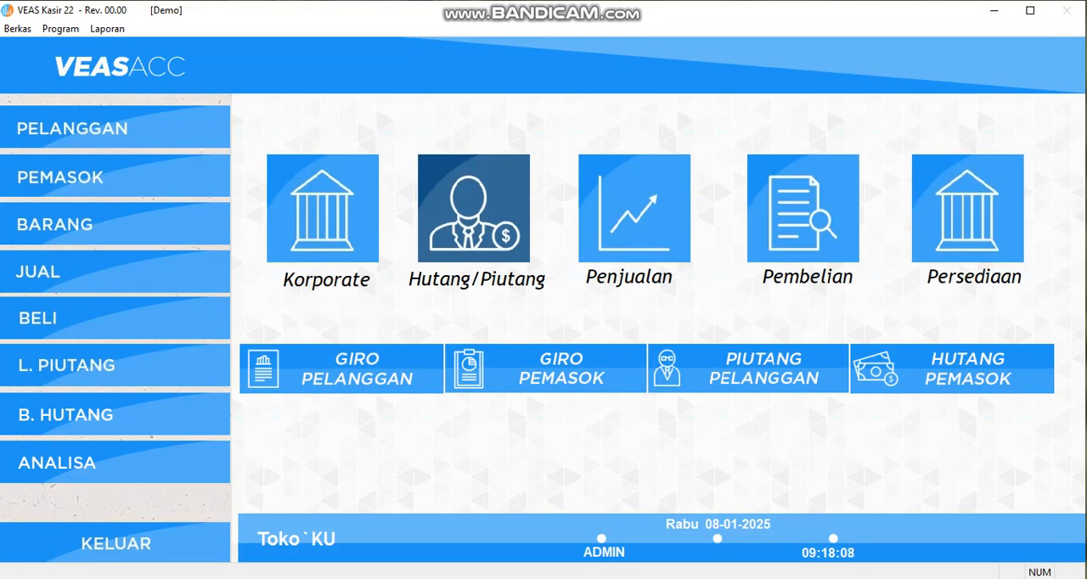
Step: Preview the Faktur Per-Pelanggan receivables report with Ada Saldo Saja on, then again with it turned off
click(107, 28)
mouse_move(183, 62)
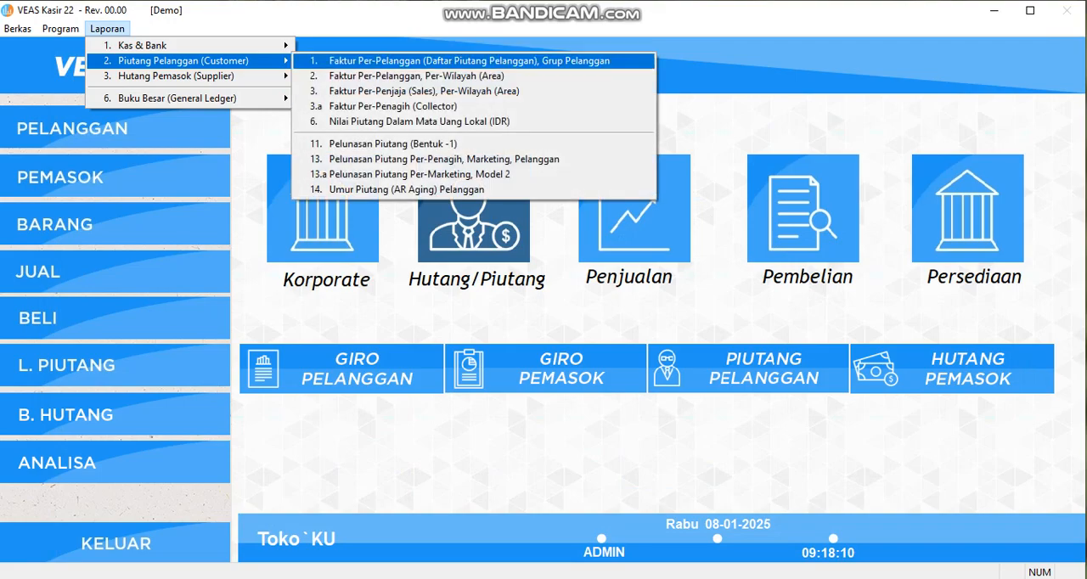
click(475, 61)
click(369, 514)
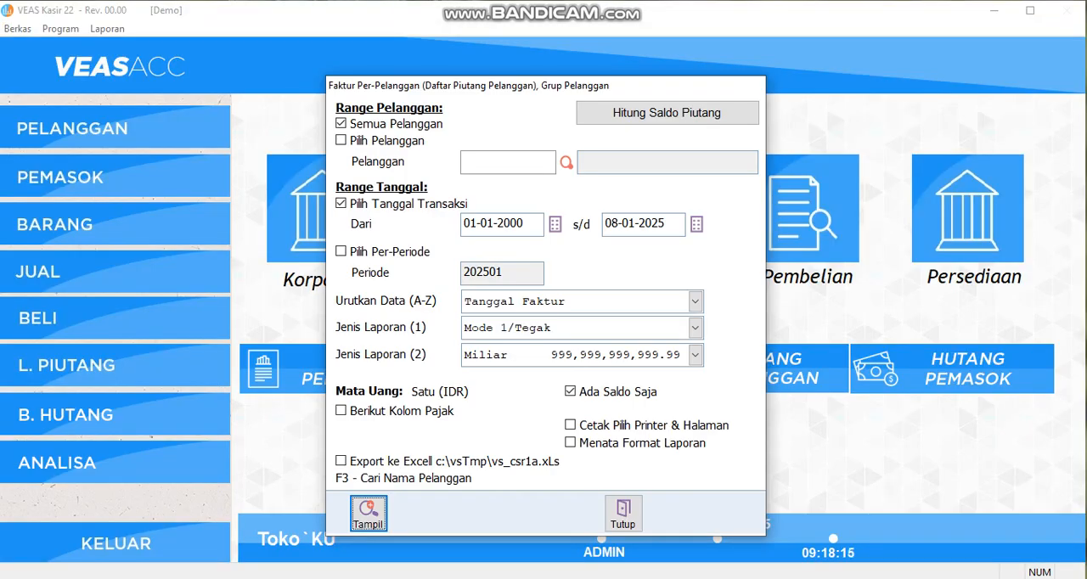
click(571, 391)
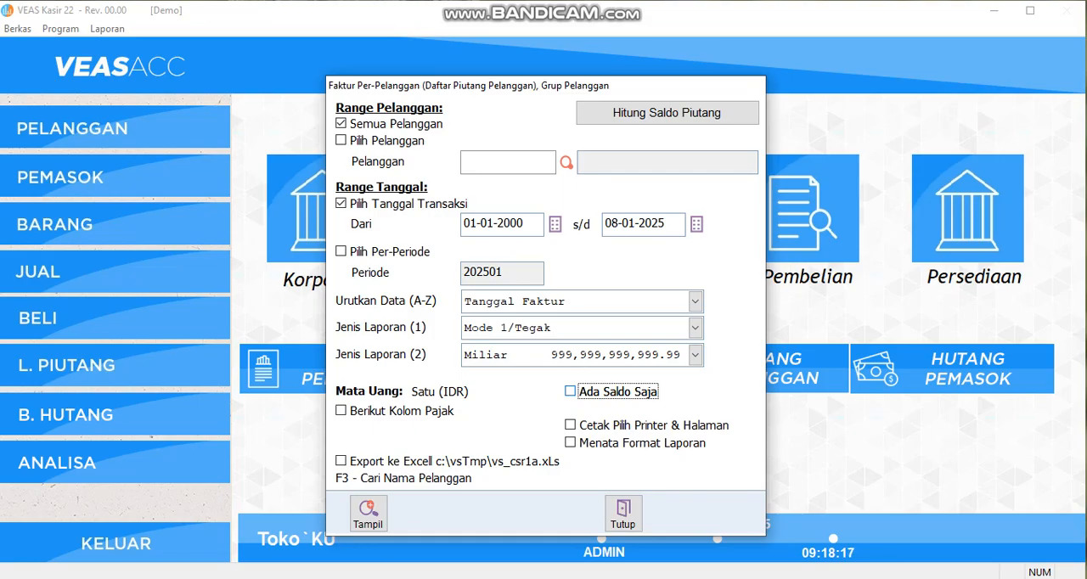
click(368, 513)
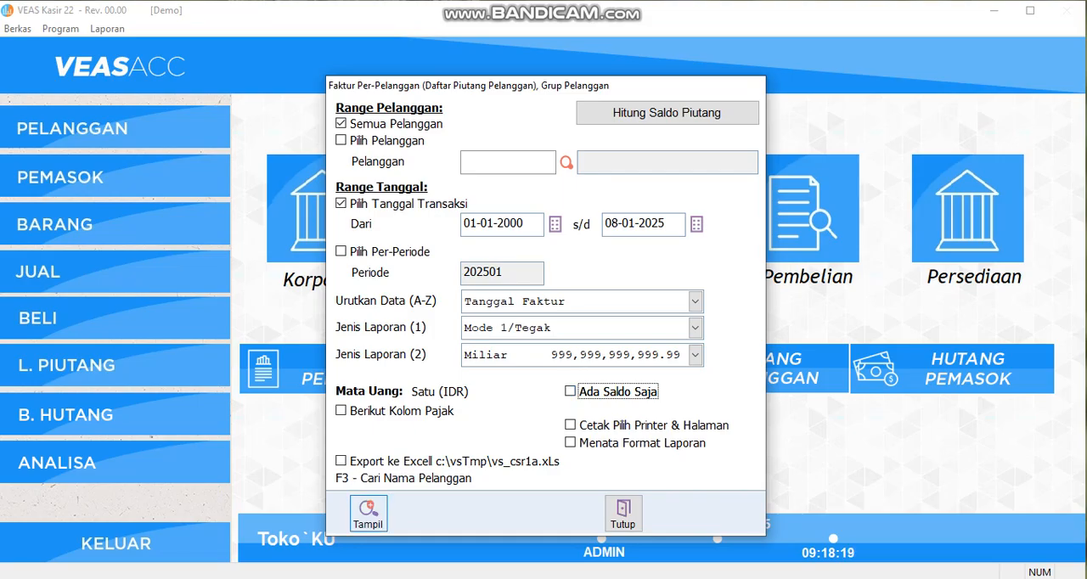